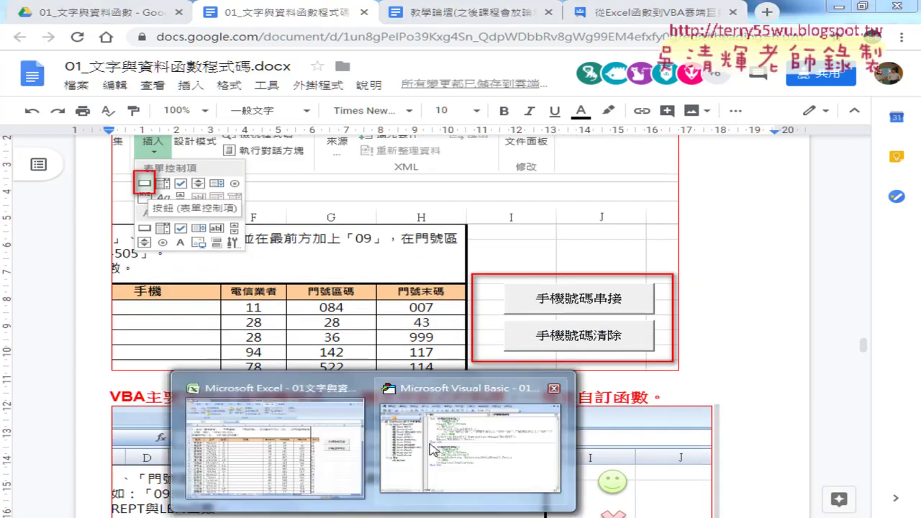
Bring the VBA editor forward, highlight 103 in the E4:E103 range, and minimize Chrome to show Excel
left_click(468, 446)
left_click_drag(673, 241, 652, 241)
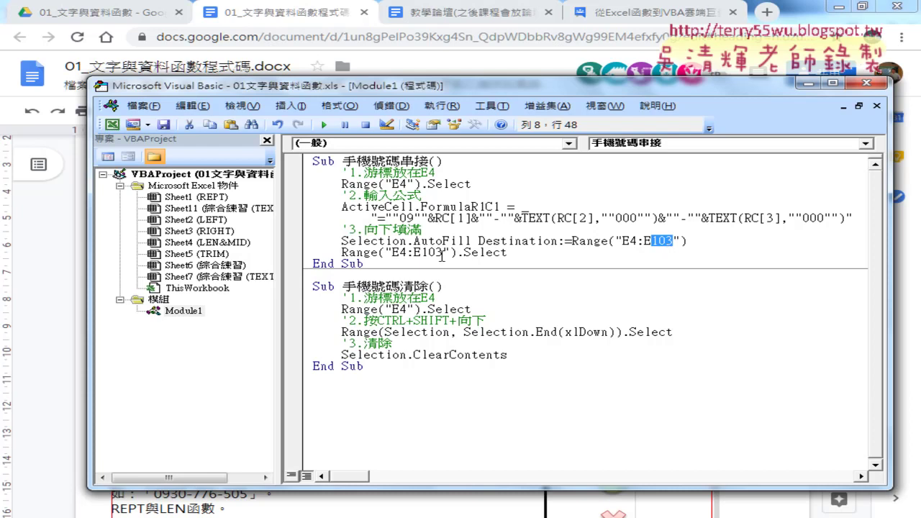
left_click_drag(443, 252, 424, 253)
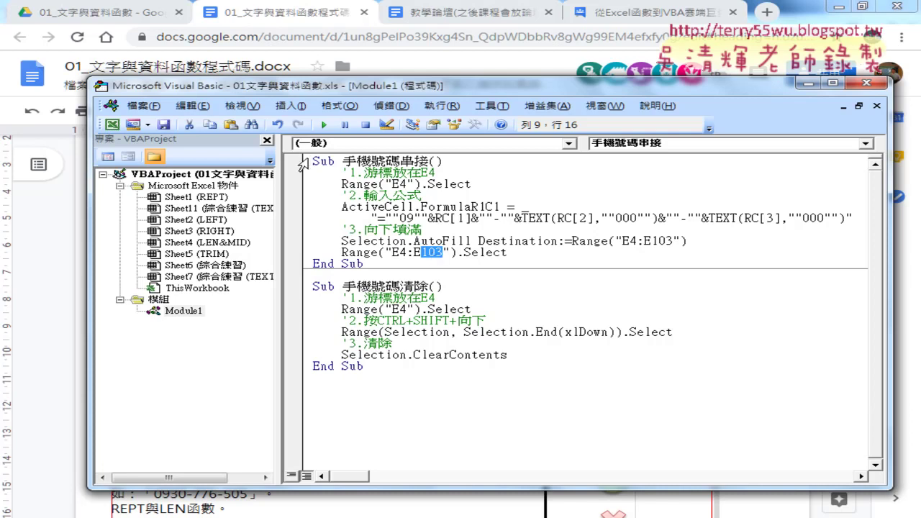
left_click(838, 7)
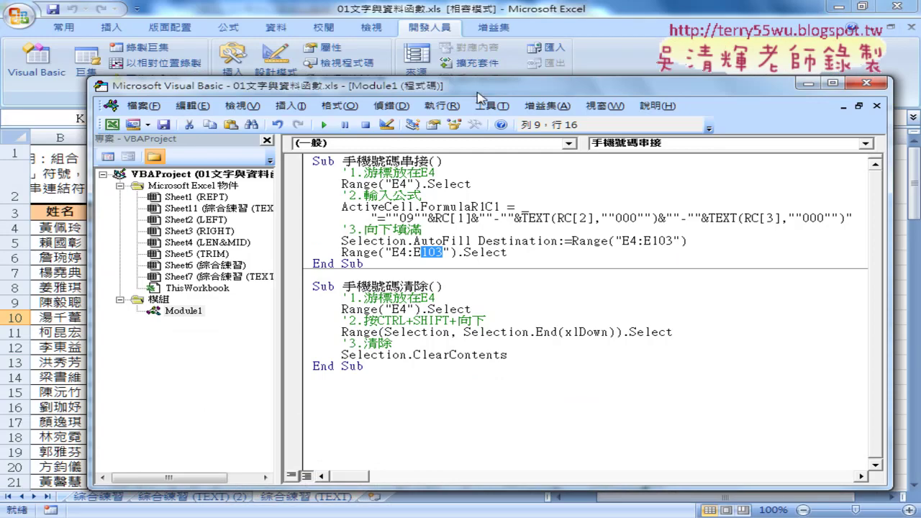
Move the editor to reveal the sheet's table, and mark Sub 手機號碼串接() in the code
left_click_drag(478, 96, 437, 272)
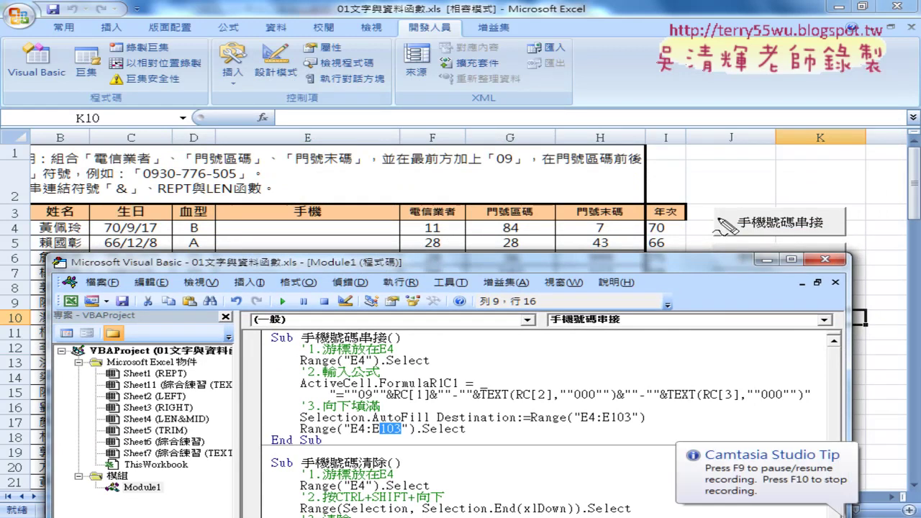
left_click_drag(297, 344, 272, 343)
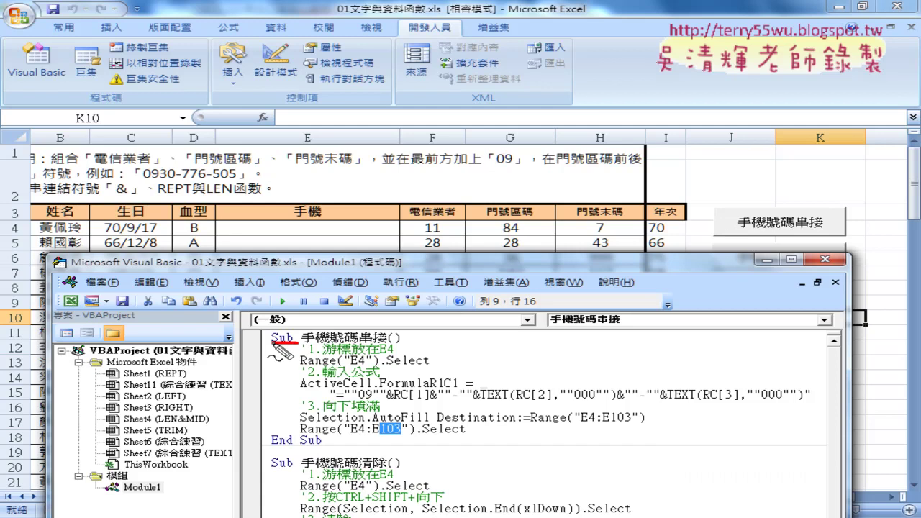
left_click_drag(385, 344, 301, 344)
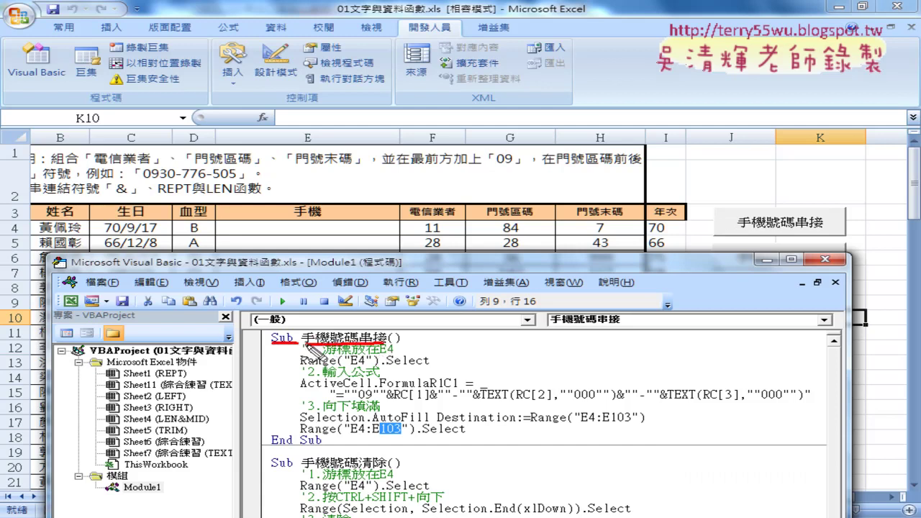
left_click_drag(398, 332, 392, 344)
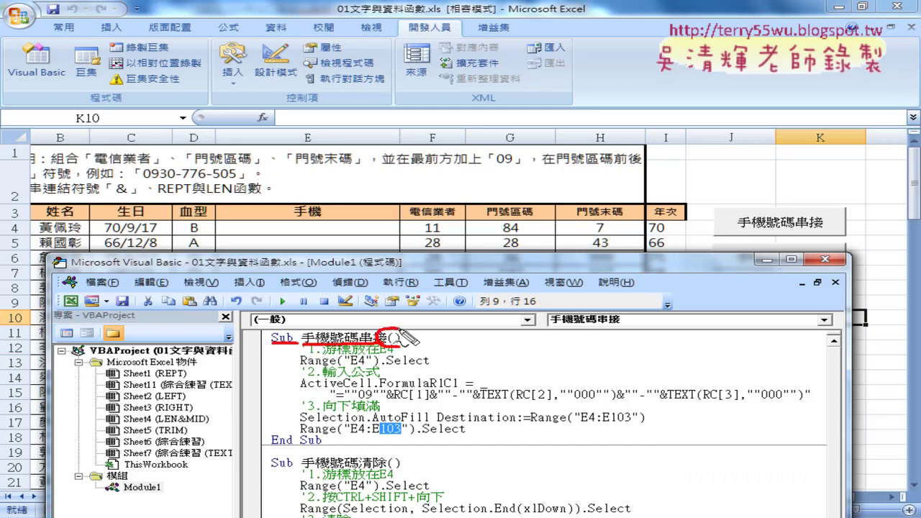
Mark End Sub, link the macro to the sheet's 手機號碼串接 button, then clear the pen marks
left_click_drag(321, 447, 267, 447)
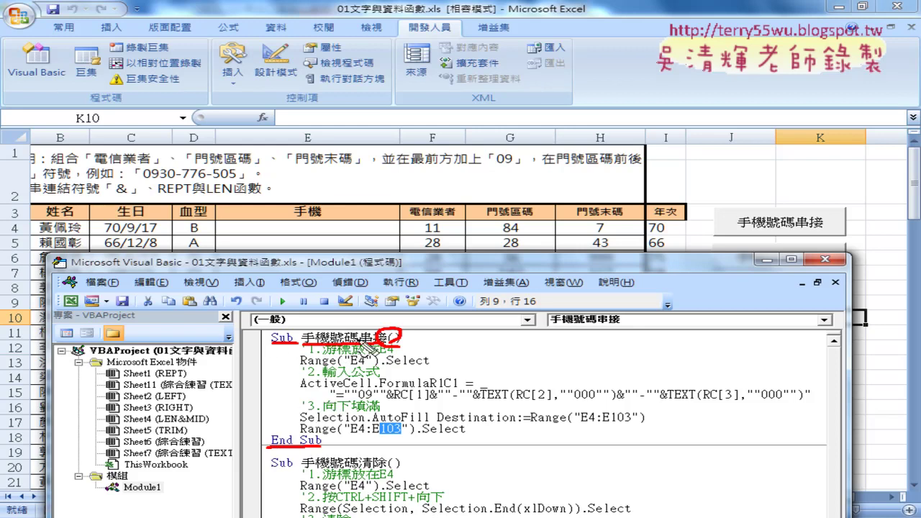
mouse_move(321, 333)
left_mouse_down()
mouse_move(403, 228)
mouse_move(669, 229)
left_mouse_up()
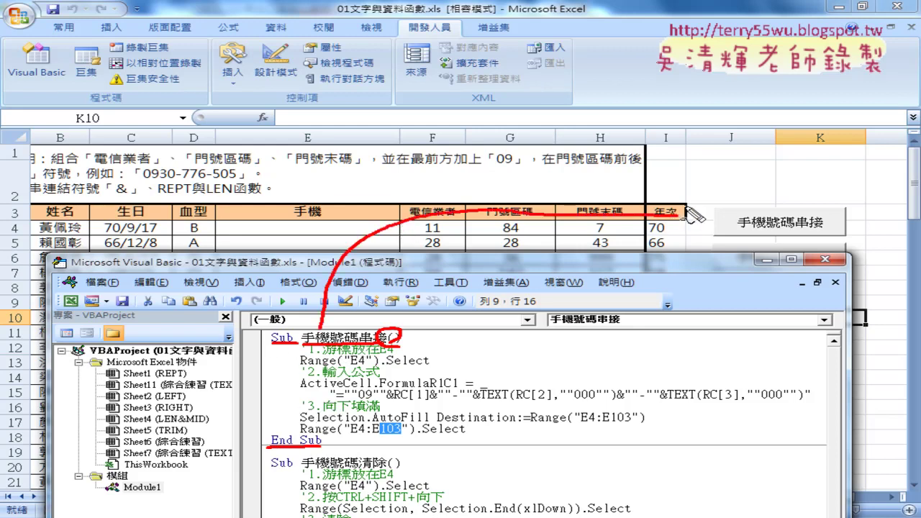
left_click_drag(762, 246, 800, 242)
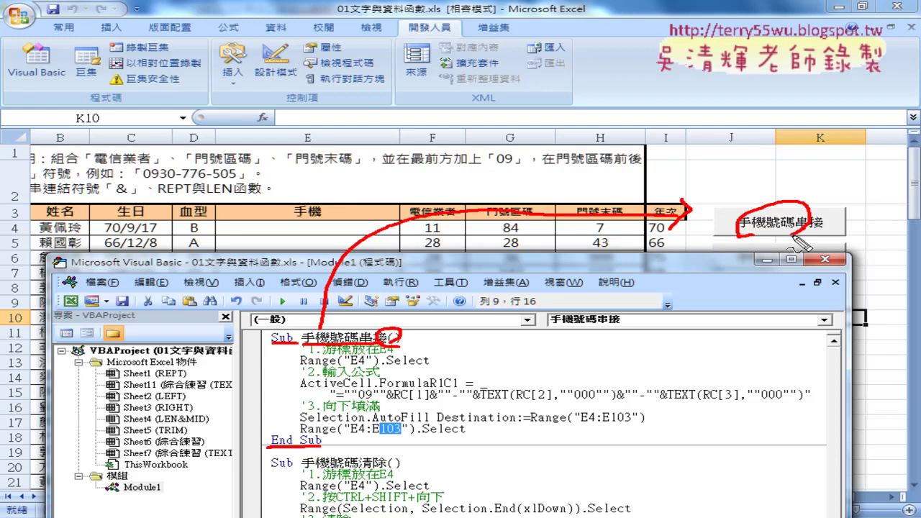
key("Escape")
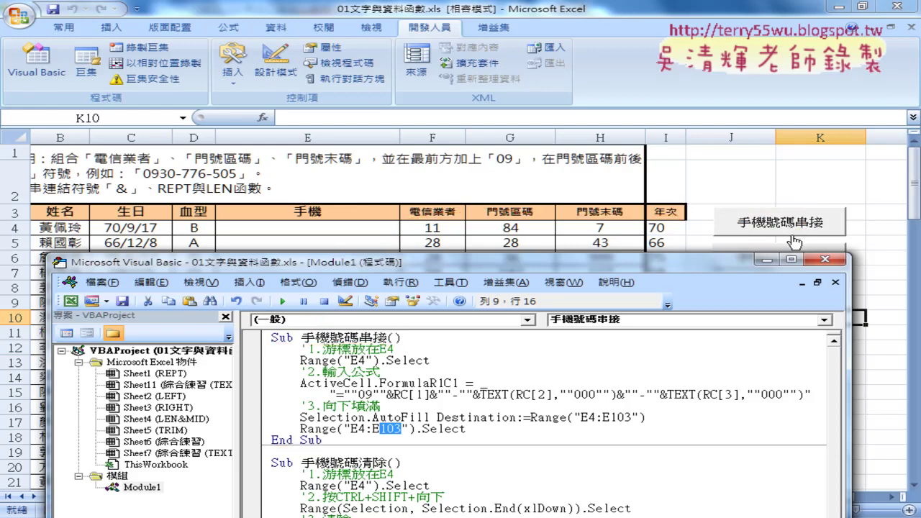
Move the editor to the upper right and widen its code area
left_click_drag(579, 268, 876, 155)
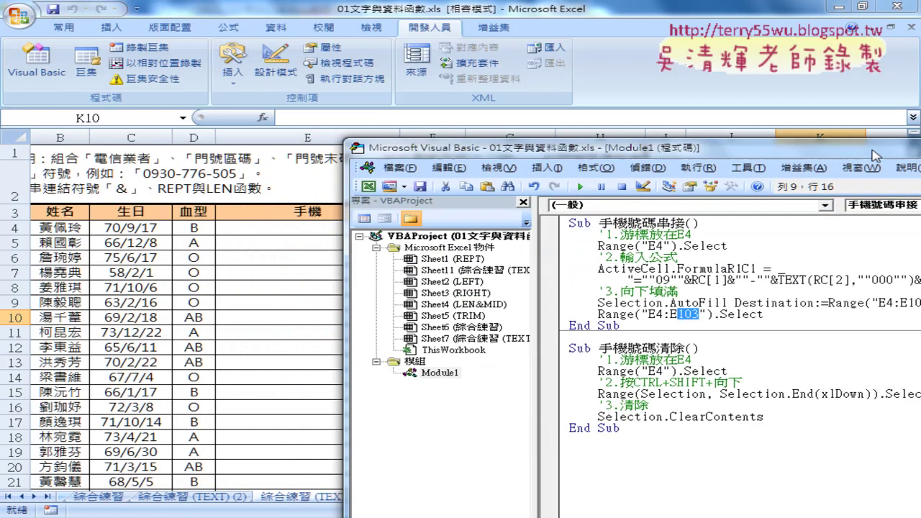
left_click_drag(545, 152, 606, 89)
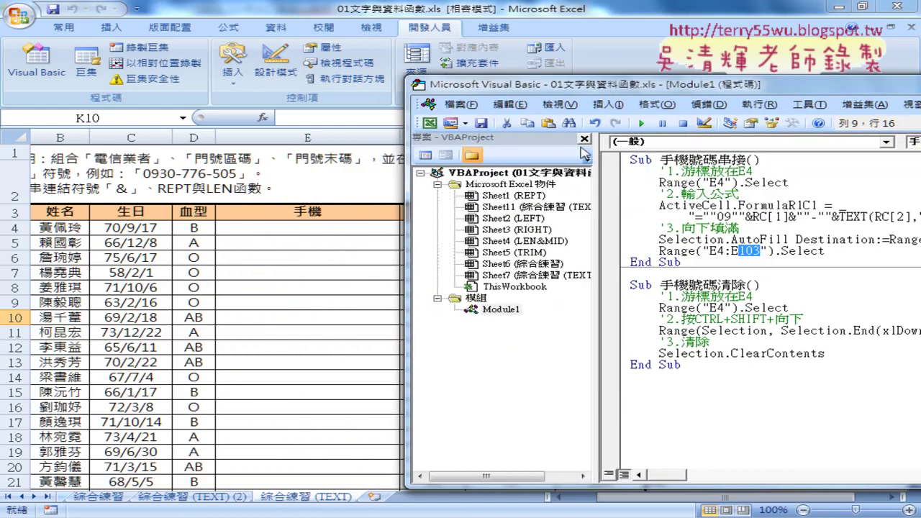
left_click_drag(594, 189, 527, 184)
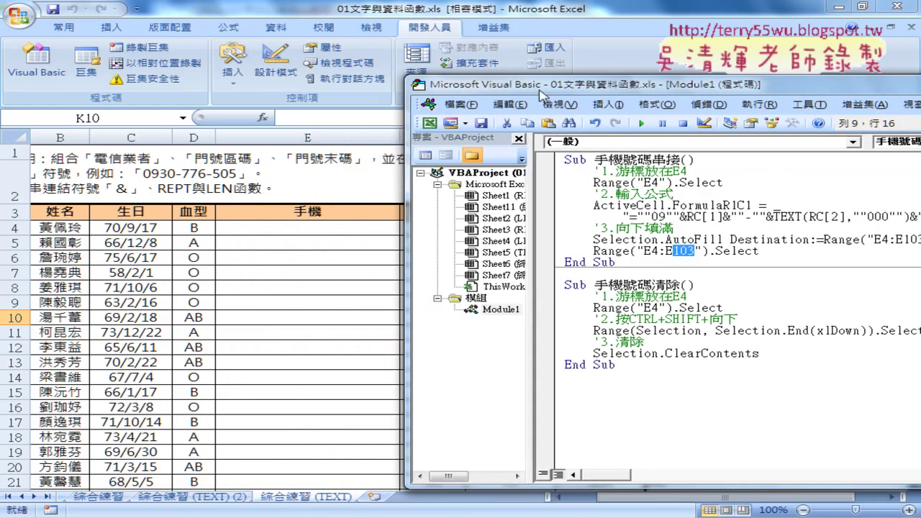
left_click_drag(544, 96, 571, 91)
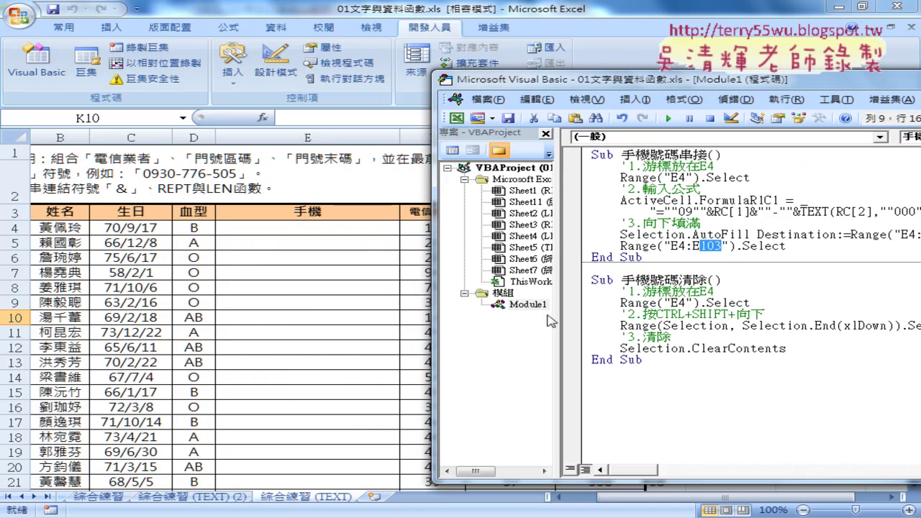
Check Module1's code, then select the 模組 folder in the project tree
left_click(527, 305)
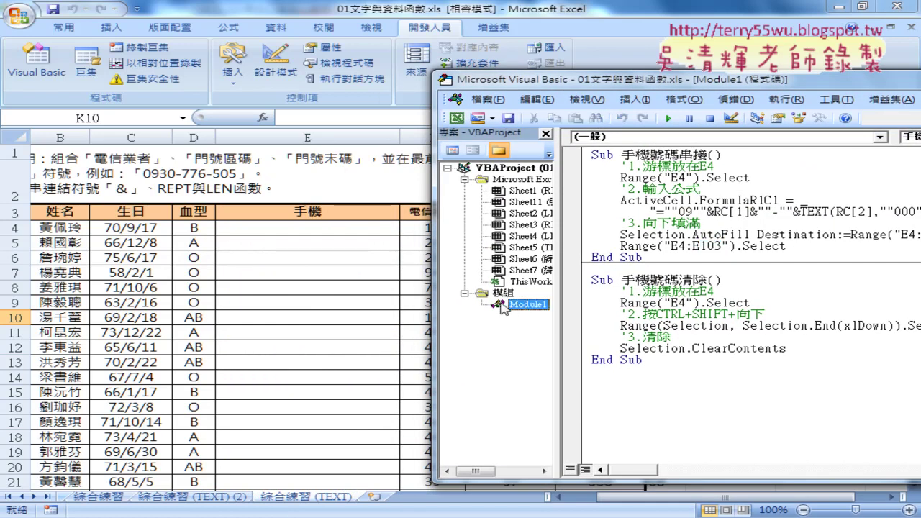
left_click(632, 382)
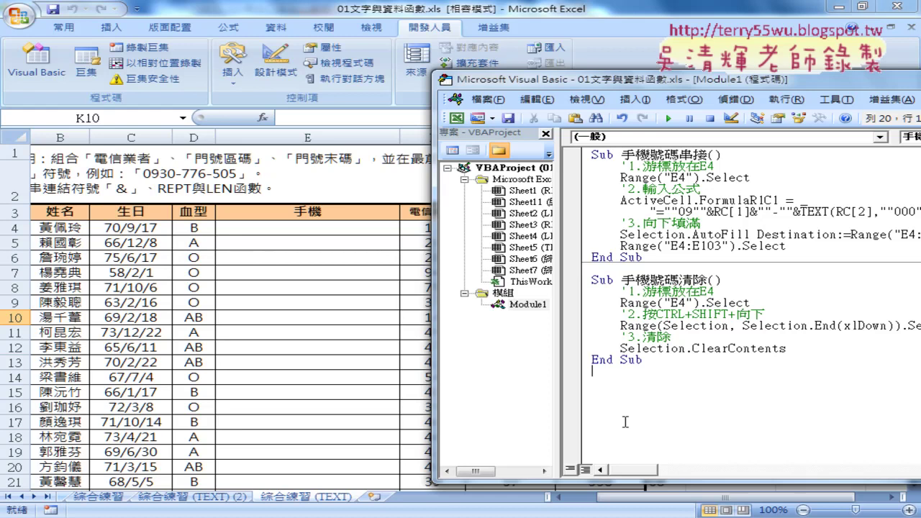
left_click(503, 298)
Insert a new Module2 under the 模組 folder and widen the project tree
right_click(503, 296)
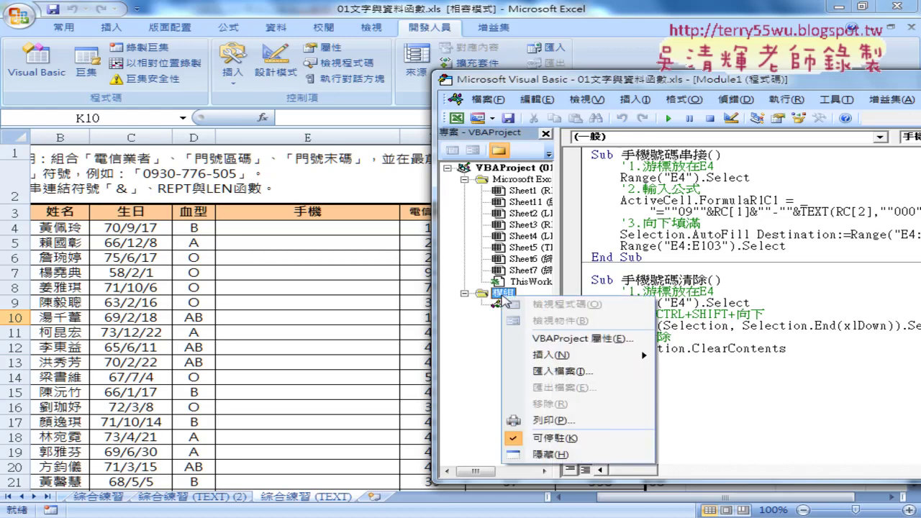
mouse_move(576, 354)
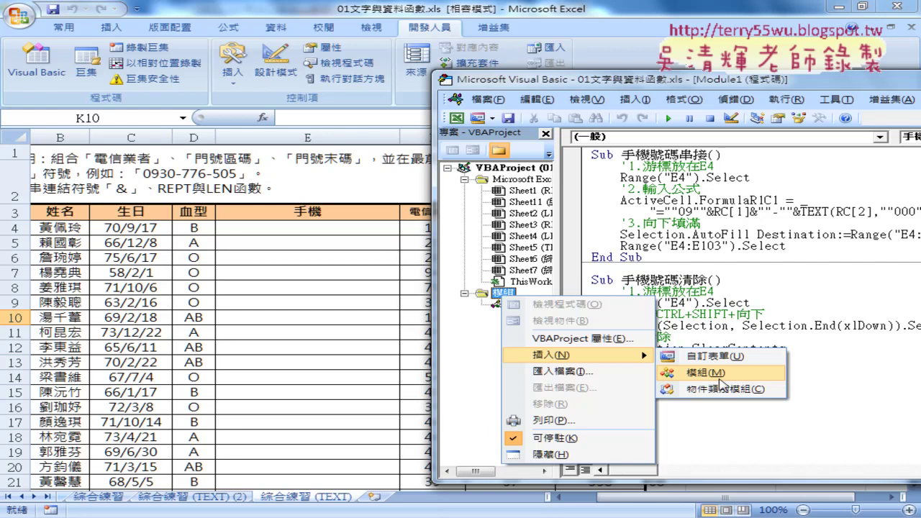
left_click(722, 384)
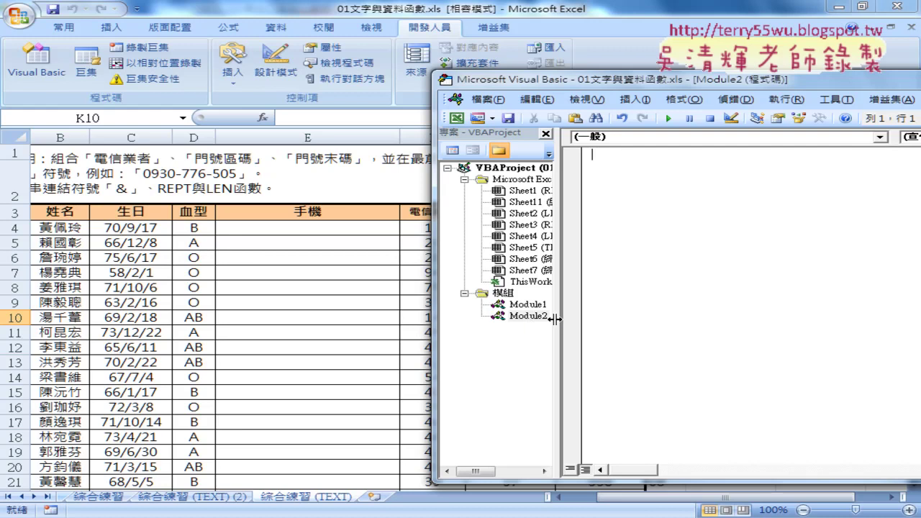
left_click_drag(559, 316, 585, 317)
left_click(545, 317)
left_click(685, 241)
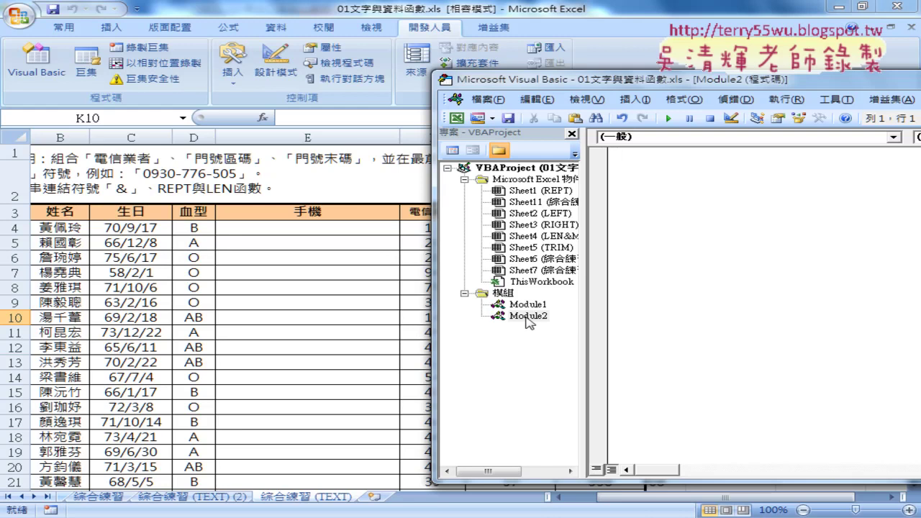
Show the Properties Window for Module2, then return to its empty code window
left_click(587, 99)
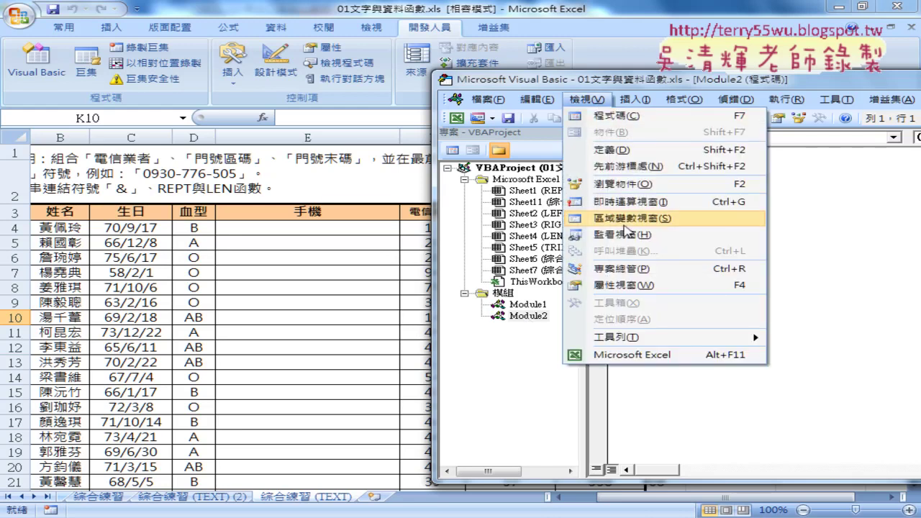
left_click(626, 285)
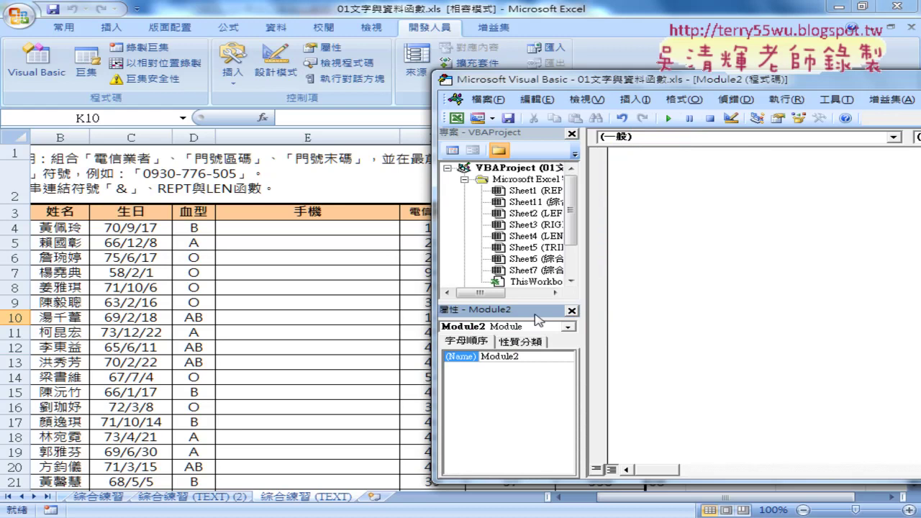
left_click_drag(531, 313, 533, 368)
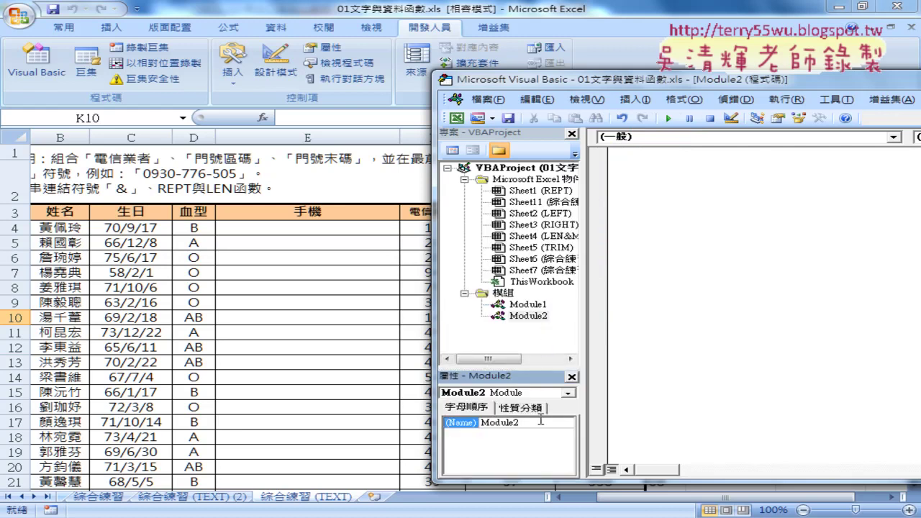
double_click(532, 423)
double_click(536, 317)
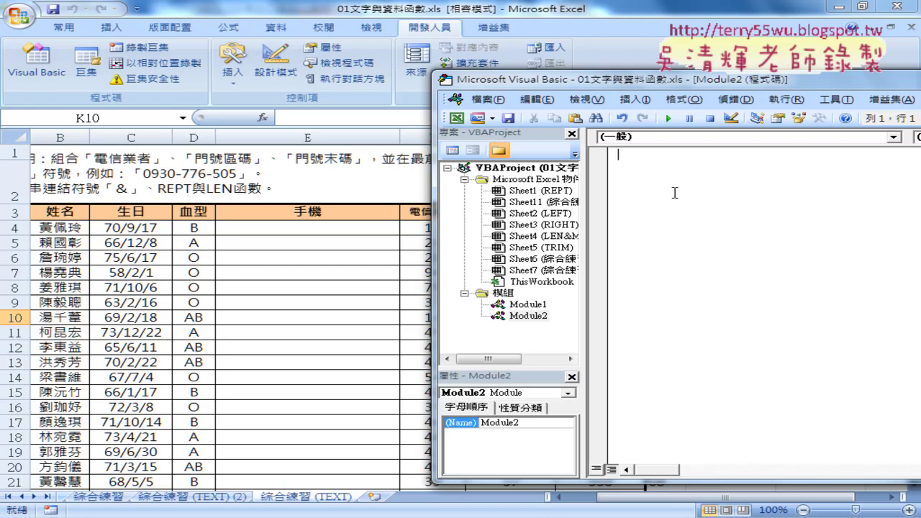
Open Insert > Procedure and name the public Sub 門號_公式
left_click(644, 105)
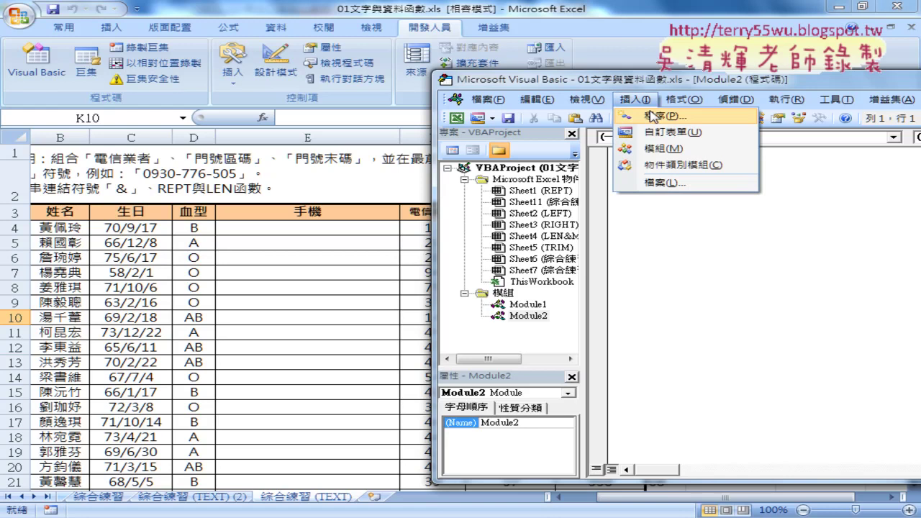
left_click(654, 117)
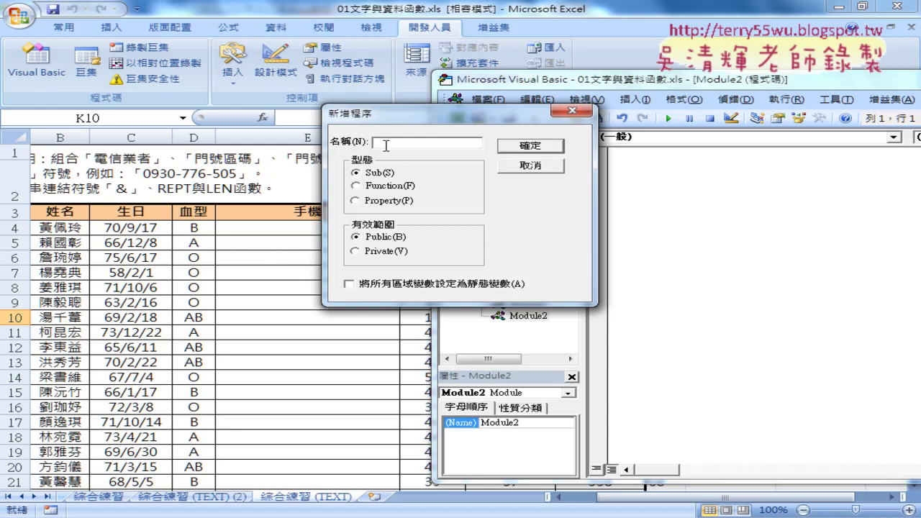
left_click_drag(407, 119, 518, 125)
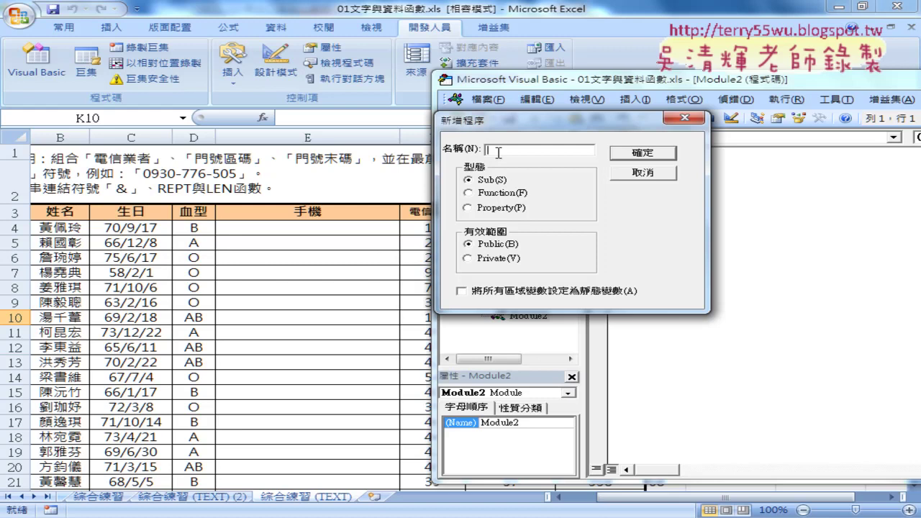
type("m9")
key("BackSpace")
key("BackSpace")
type("門")
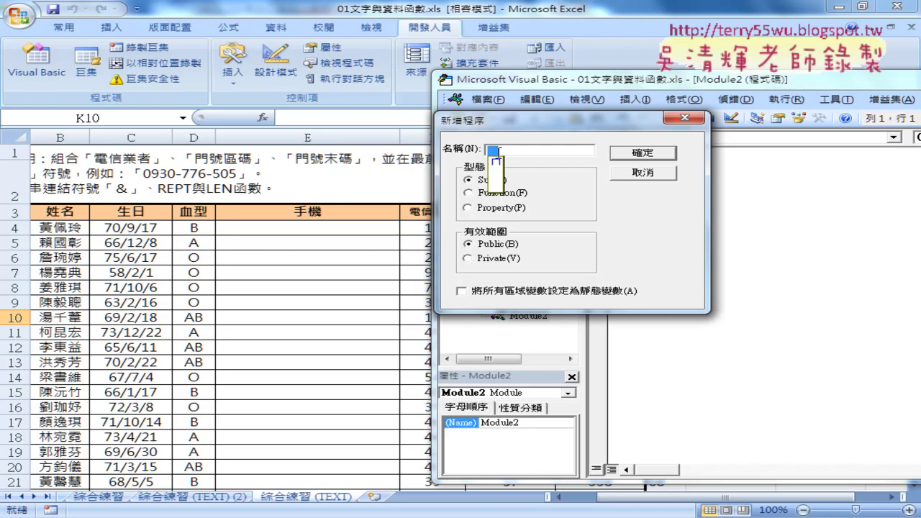
type("號")
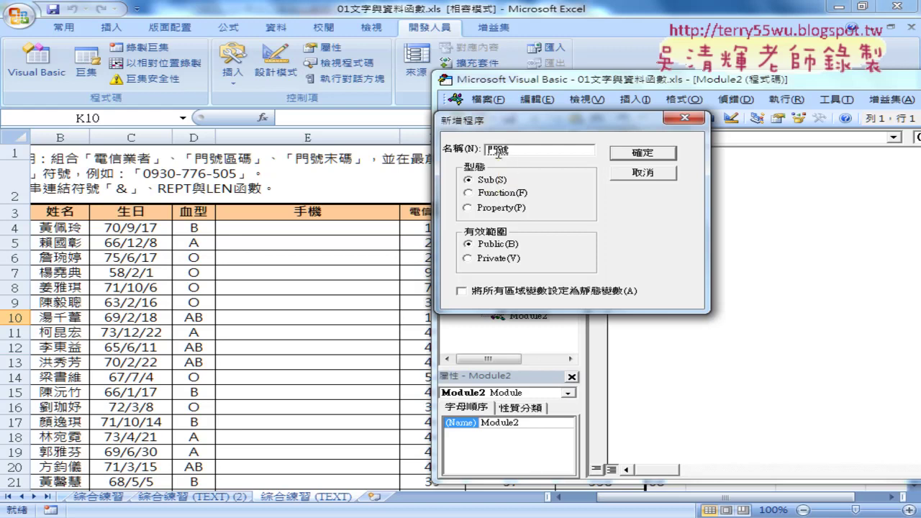
type("_")
type("f")
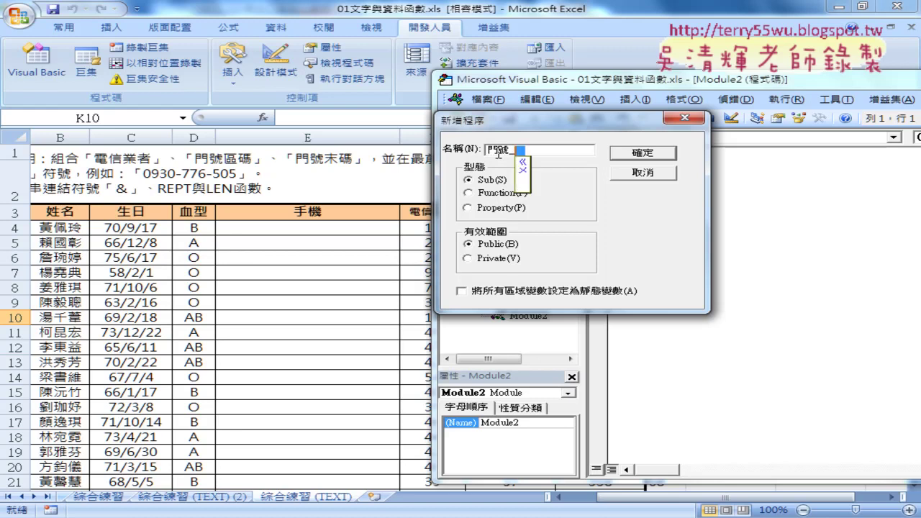
type("公")
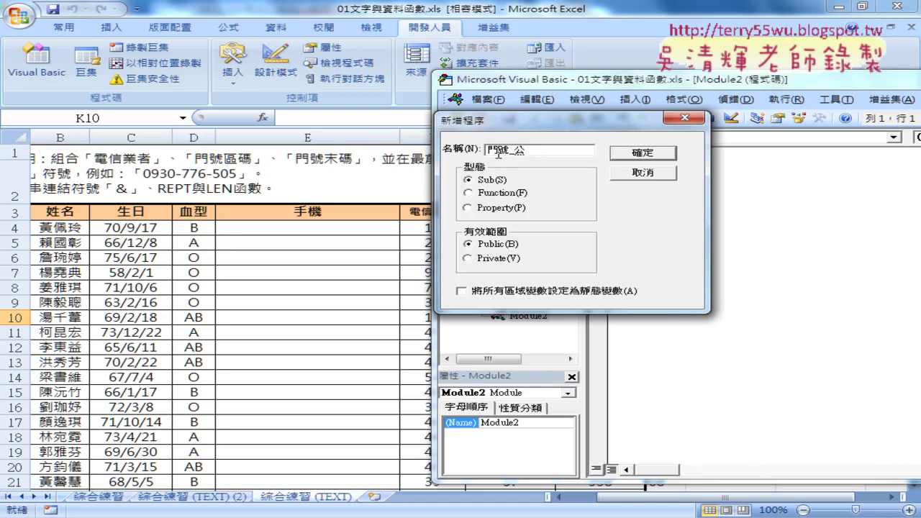
type("式")
Create the 門號_公式 procedure and delete the blank line and the Public keyword
left_click(637, 158)
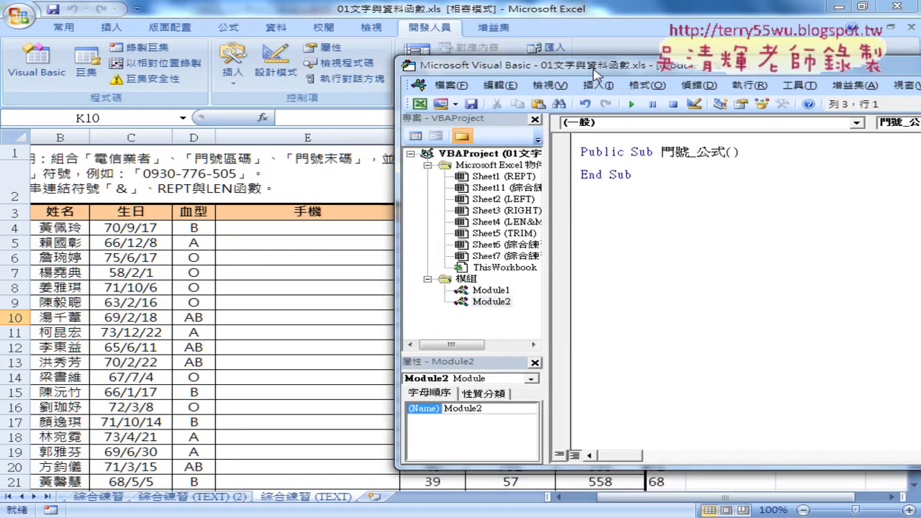
left_click_drag(636, 90, 474, 52)
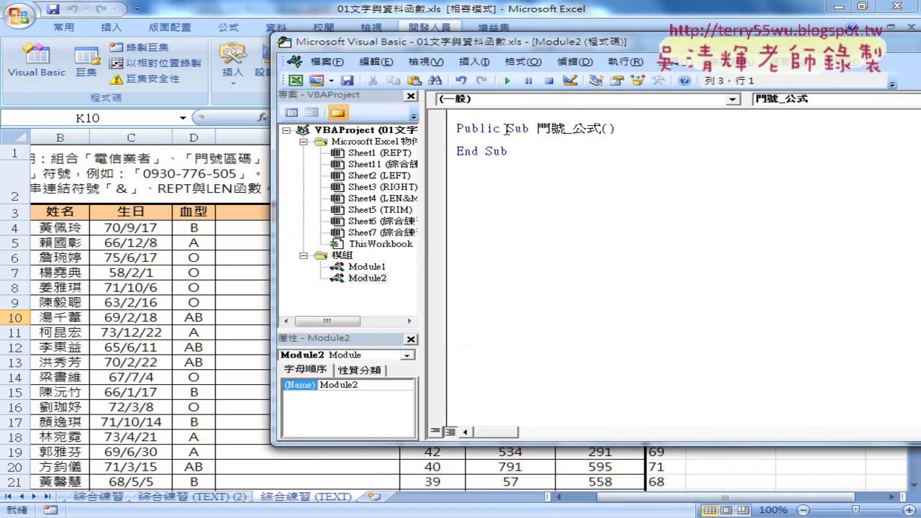
left_click_drag(508, 128, 457, 128)
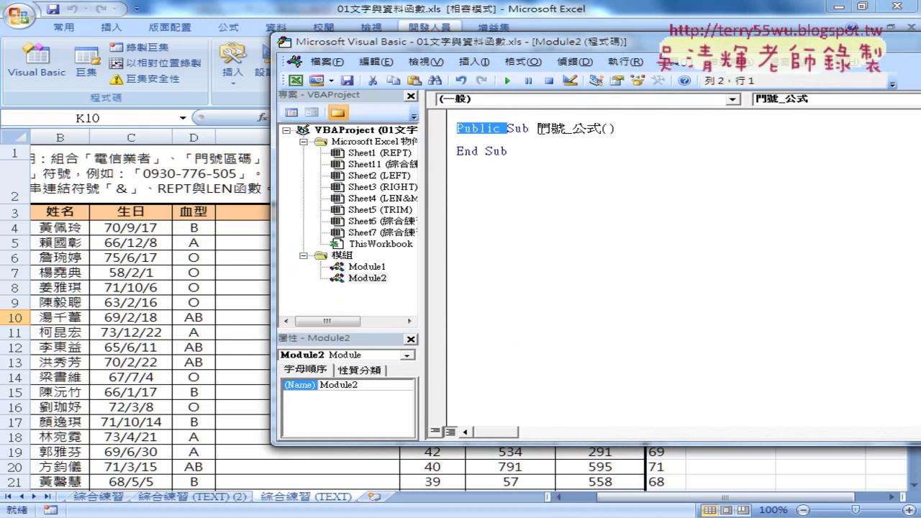
left_click_drag(537, 128, 603, 128)
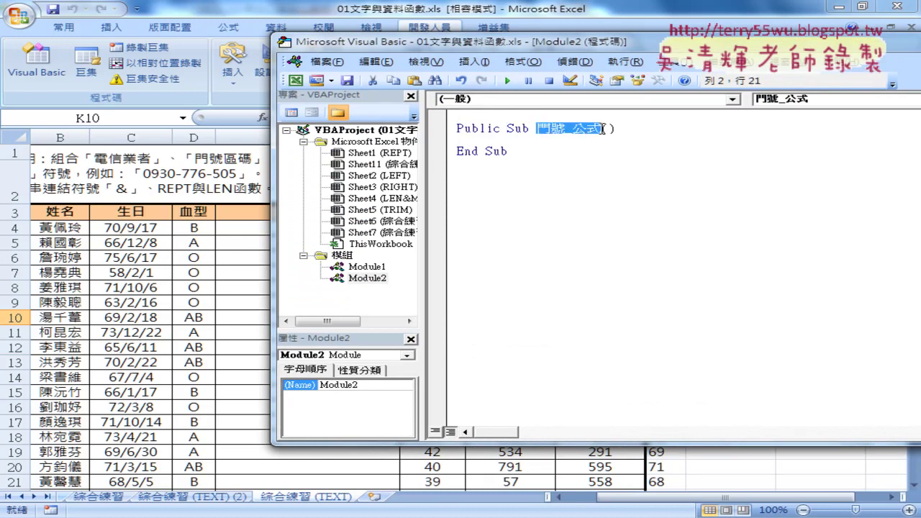
left_click_drag(509, 128, 459, 118)
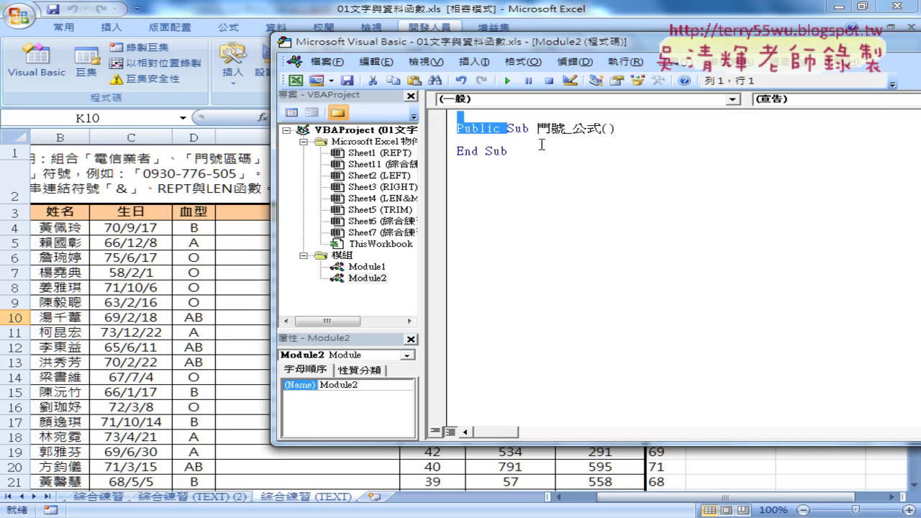
key("Delete")
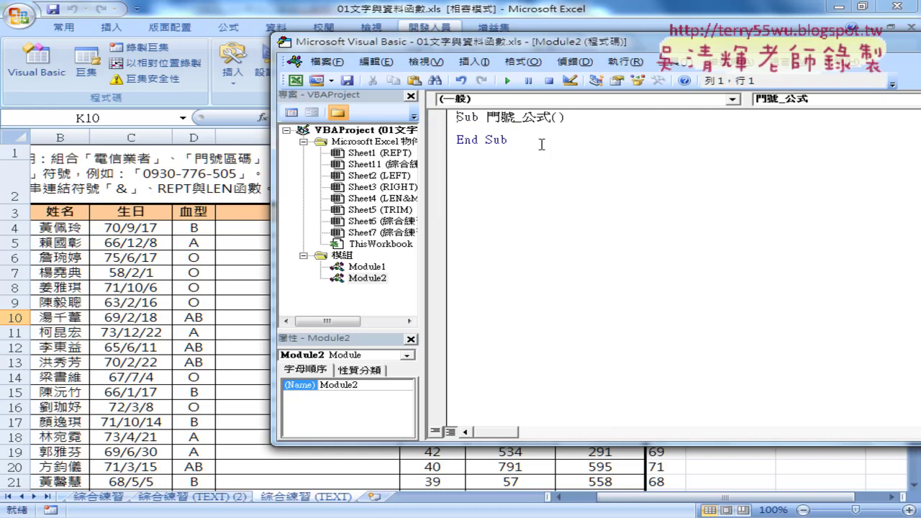
Regenerate the header's parentheses and End Sub line for Sub 門號_公式
left_click(474, 61)
left_click(634, 173)
left_click_drag(551, 117, 515, 141)
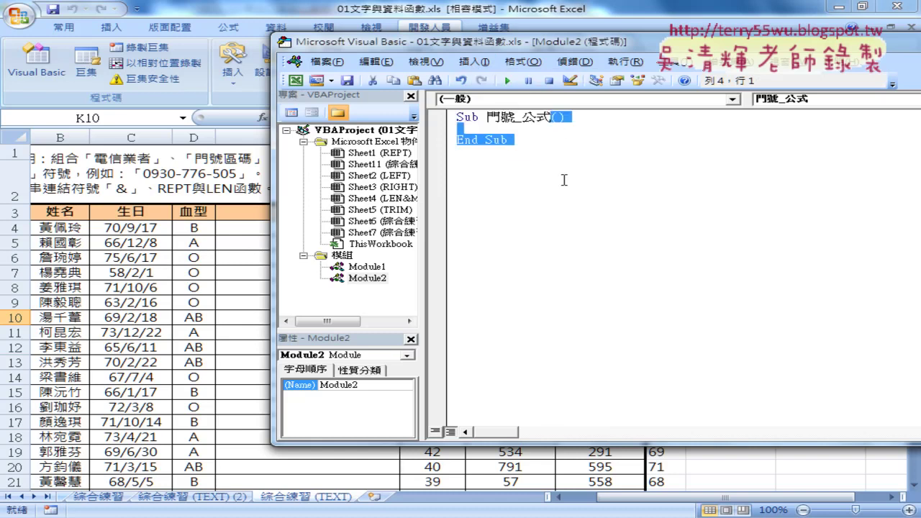
key("Delete")
key("Return")
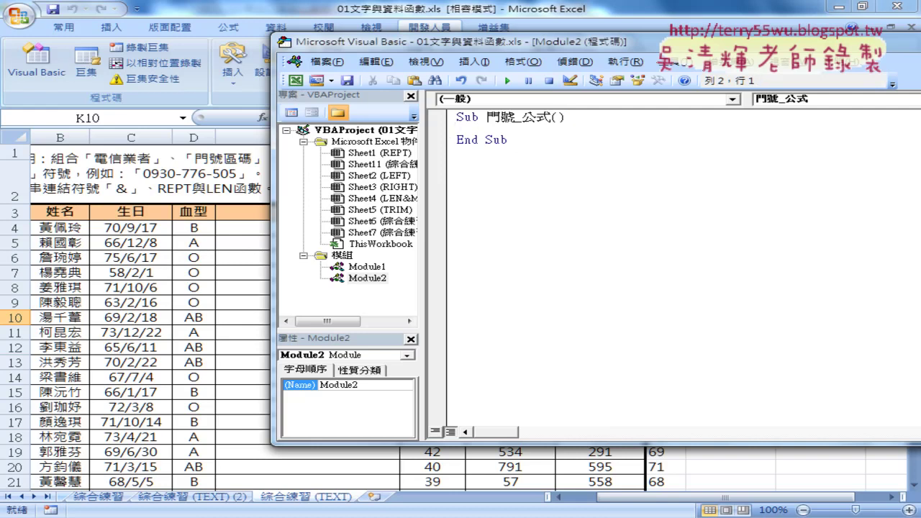
Indent the empty body line and place the caret there ready for code
left_click_drag(530, 43, 619, 61)
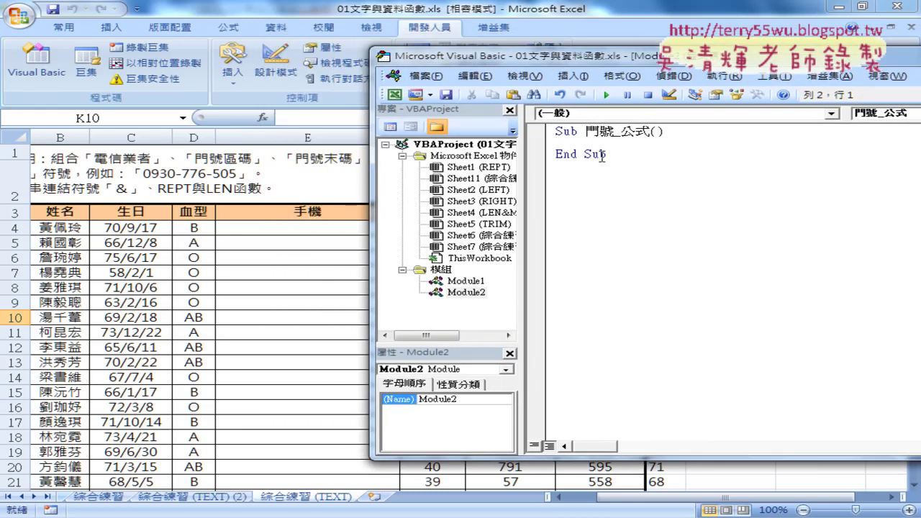
key("Tab")
left_click(514, 172)
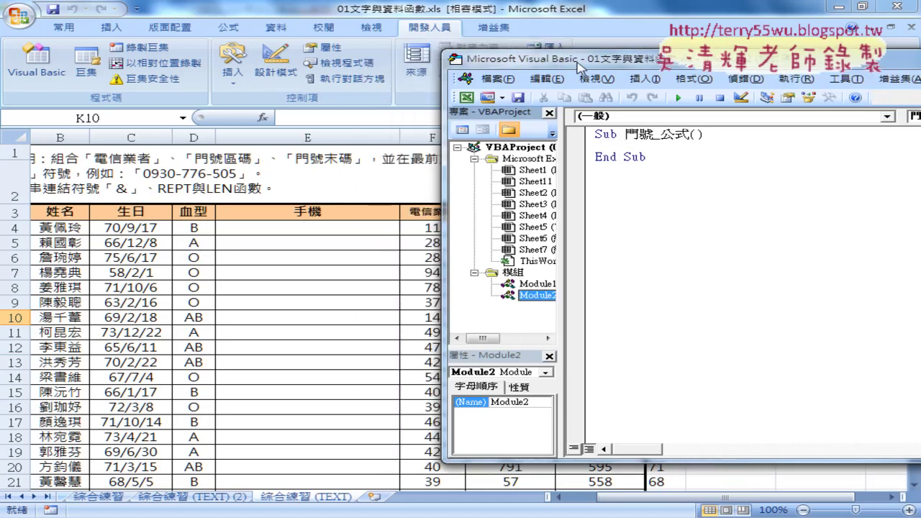
left_click_drag(504, 56, 563, 60)
left_click(612, 156)
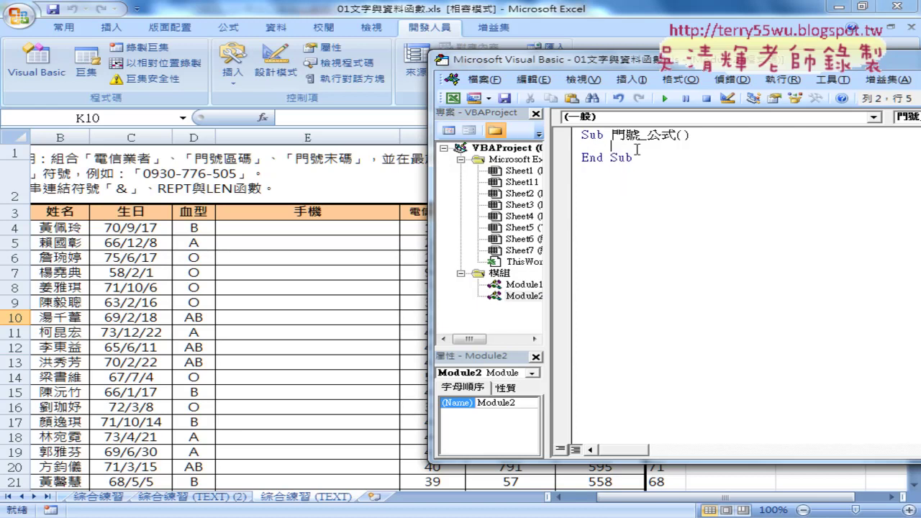
Type cells(4,5) as the first body line, referencing cell E4
type("cell")
type("s")
type("(")
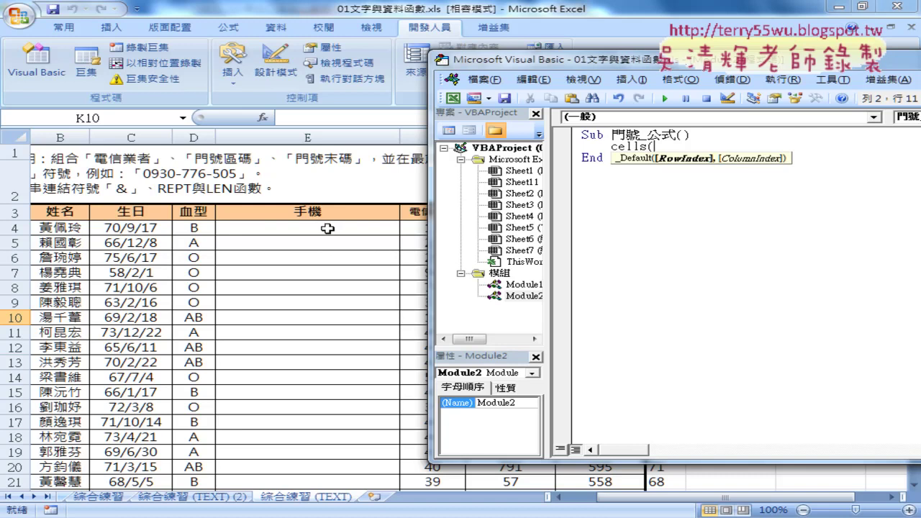
type("4")
type(",")
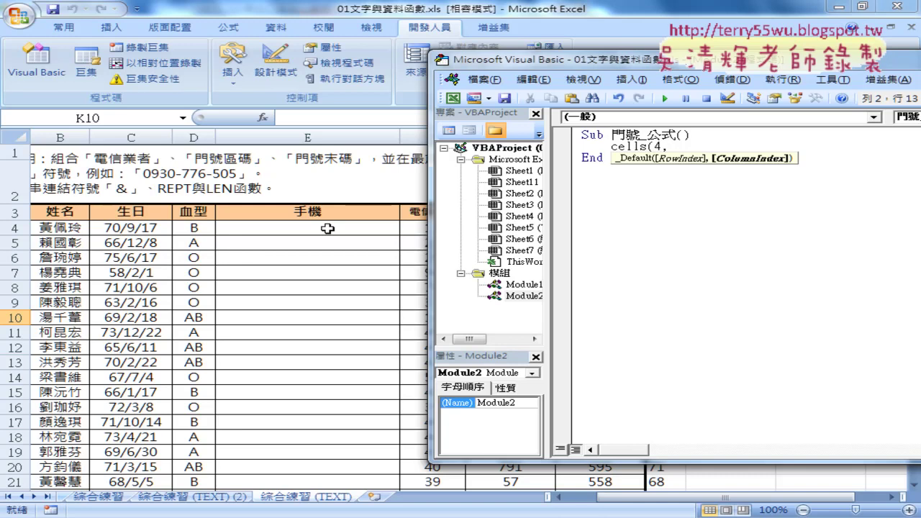
type("5")
type(")")
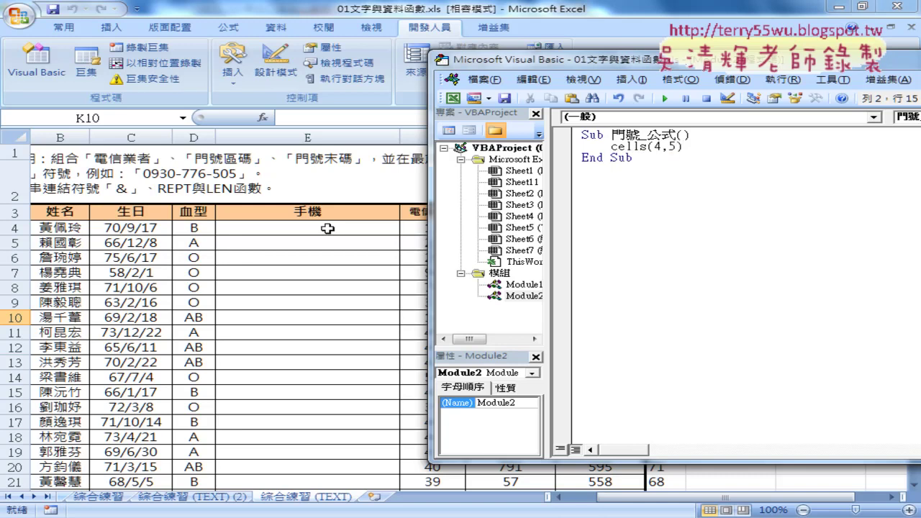
type("=")
type("\"\"")
Change the line to Cells(4, "E") = "", replacing column 5 with letter E
key("Left")
key("Left")
key("Left")
key("Left")
key("shift+Right")
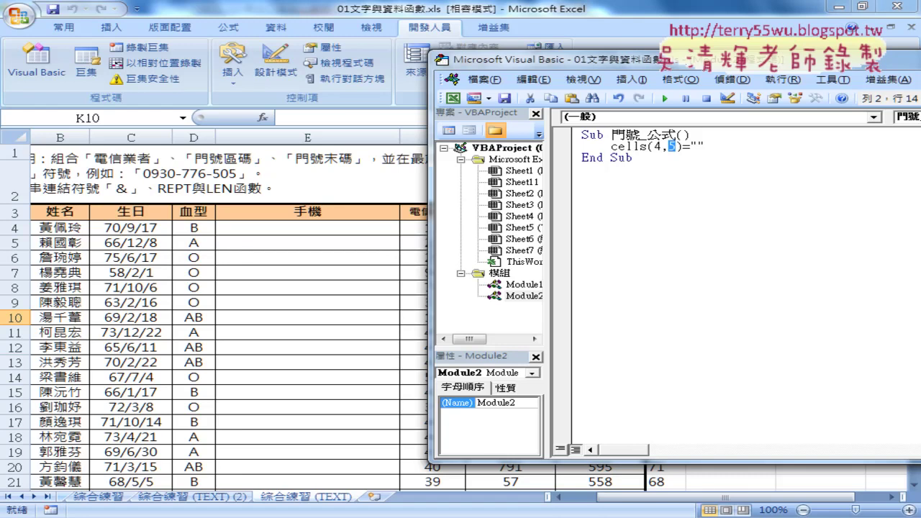
type("\"")
type("\"")
key("Left")
type("E")
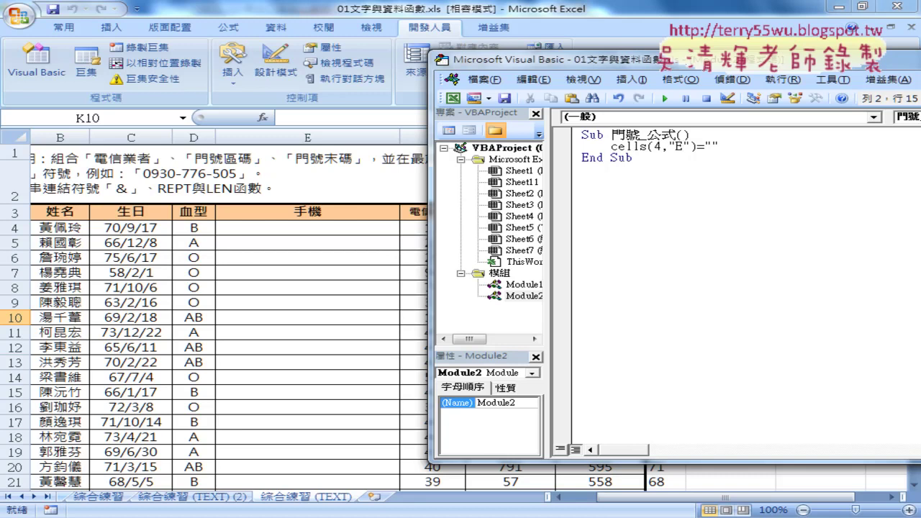
left_click(684, 147)
Assign "123", run the macro to write 123 into E4, then select 123 to clear it
double_click(732, 146)
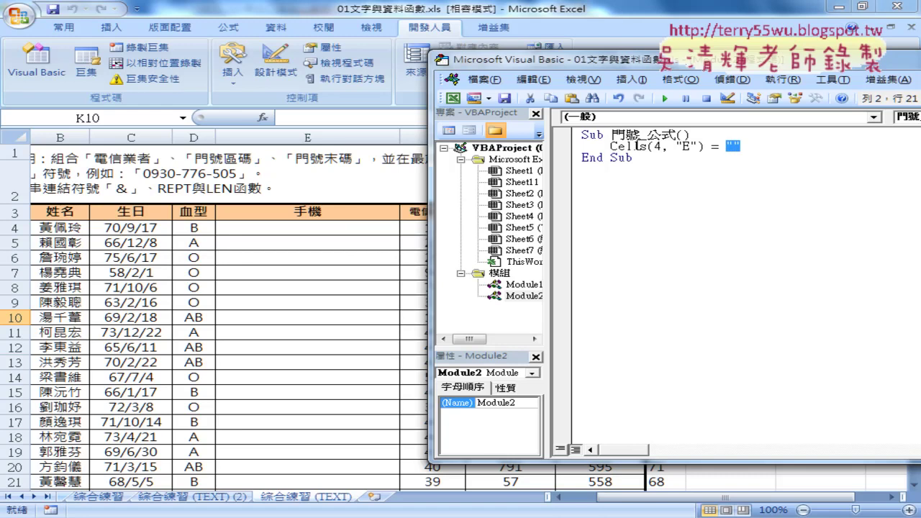
left_click(736, 147)
type("123")
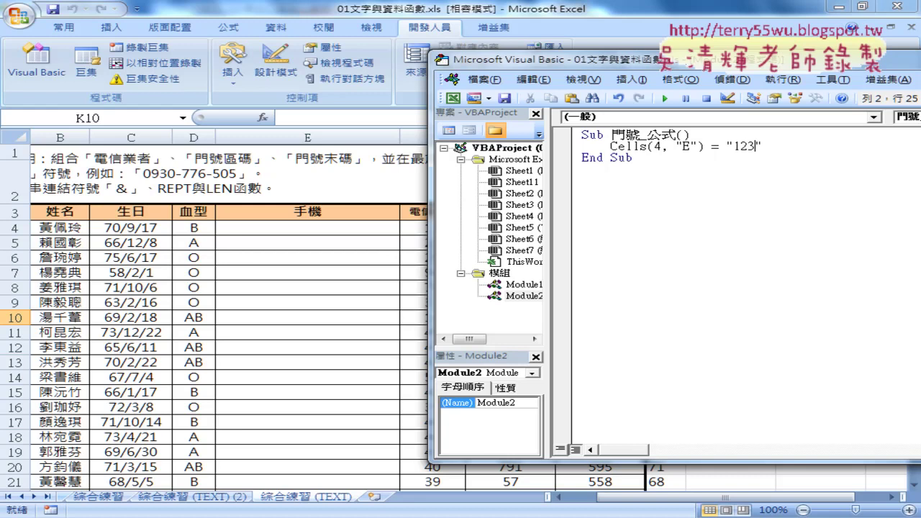
key("Left")
key("Left")
key("Left")
left_click(663, 98)
left_click_drag(757, 146, 734, 146)
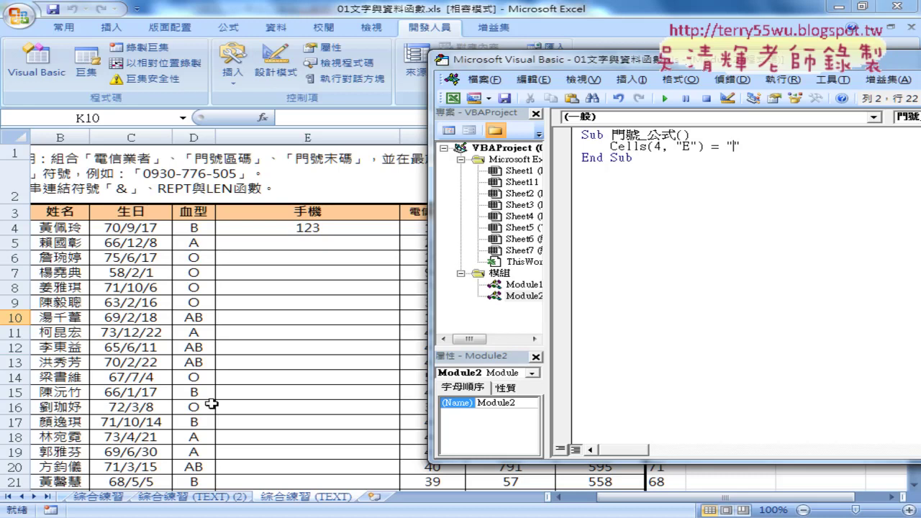
Copy E2's phone-number formula from the 綜合練習 (TEXT) (2) sheet's formula bar
left_click(193, 498)
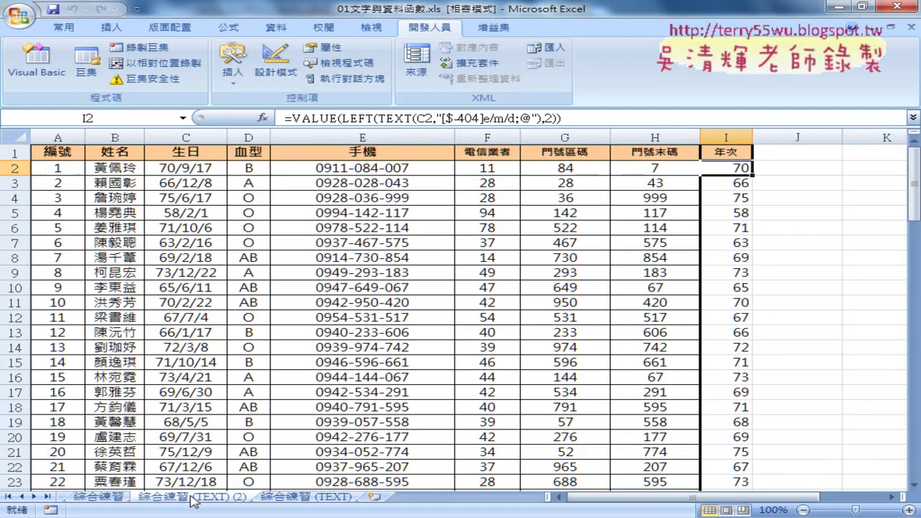
left_click(345, 167)
left_click_drag(286, 117, 617, 129)
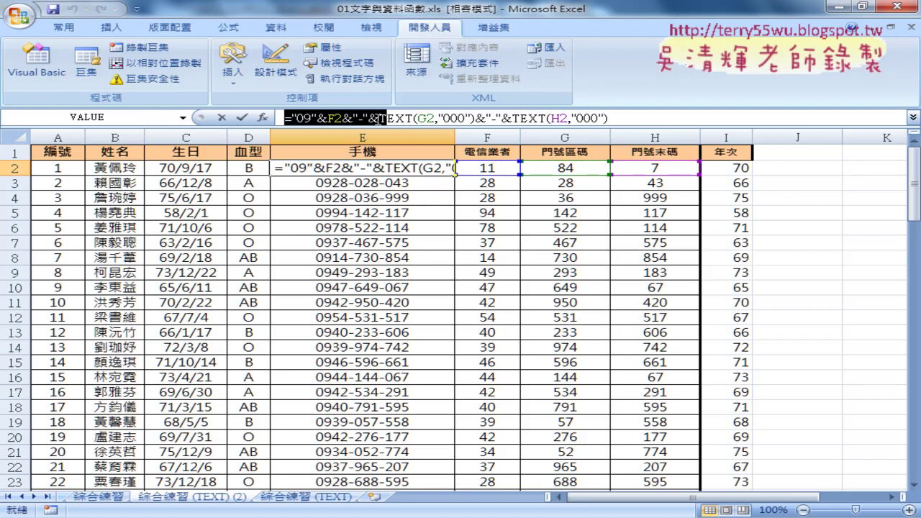
right_click(555, 115)
left_click(576, 133)
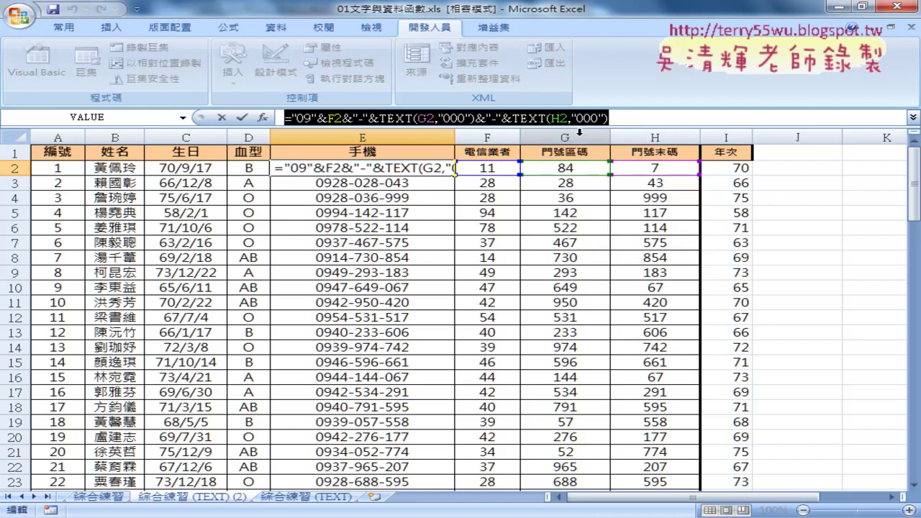
Leave E2 unchanged and return to the 綜合練習 (TEXT) sheet
right_click(549, 123)
key("Escape")
right_click(568, 124)
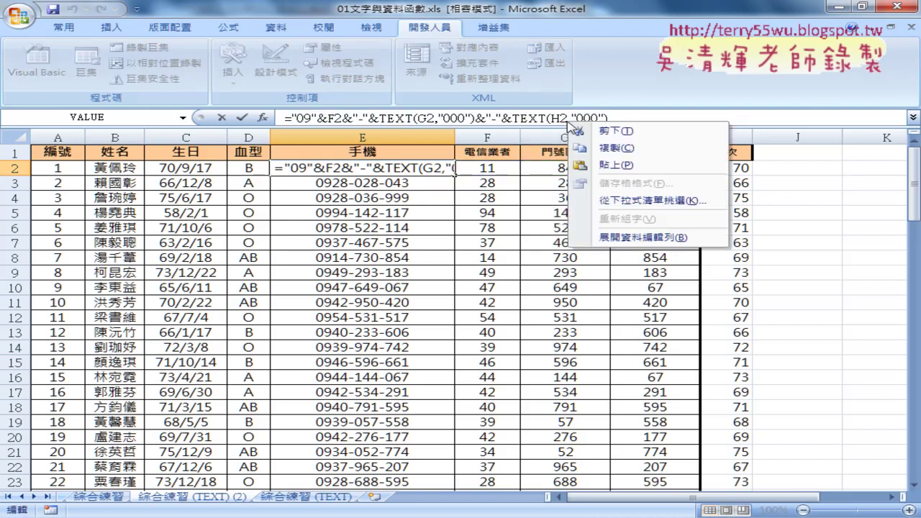
left_click(603, 149)
left_click(221, 117)
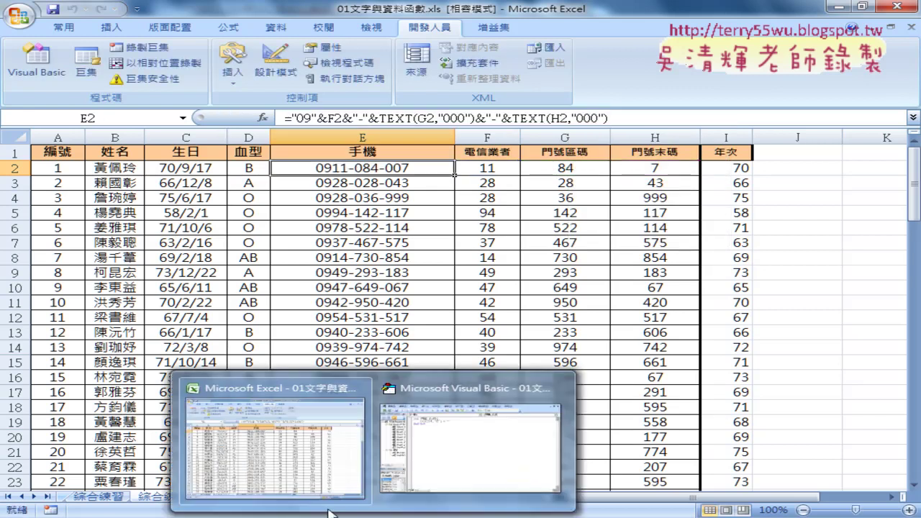
left_click(314, 497)
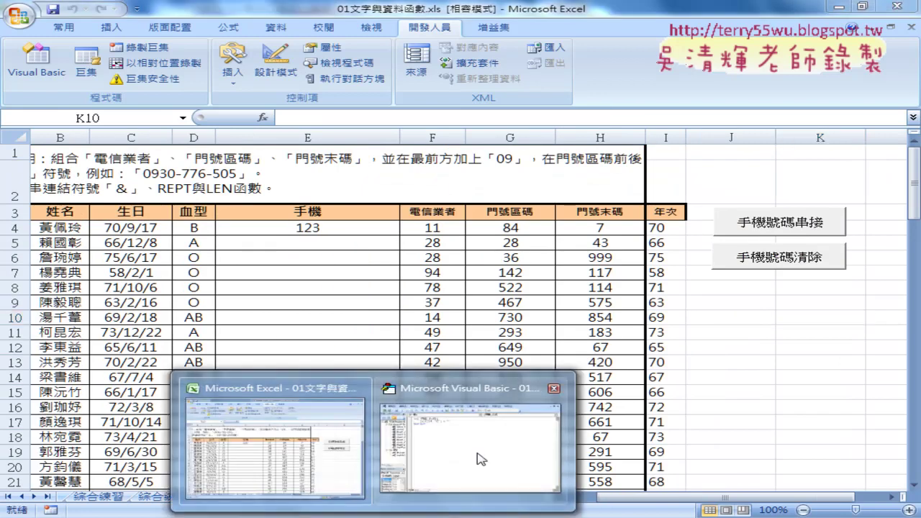
Paste the phone formula between the Cells(4, "E") quotes, triggering 'Expected: end of statement'
left_click(479, 449)
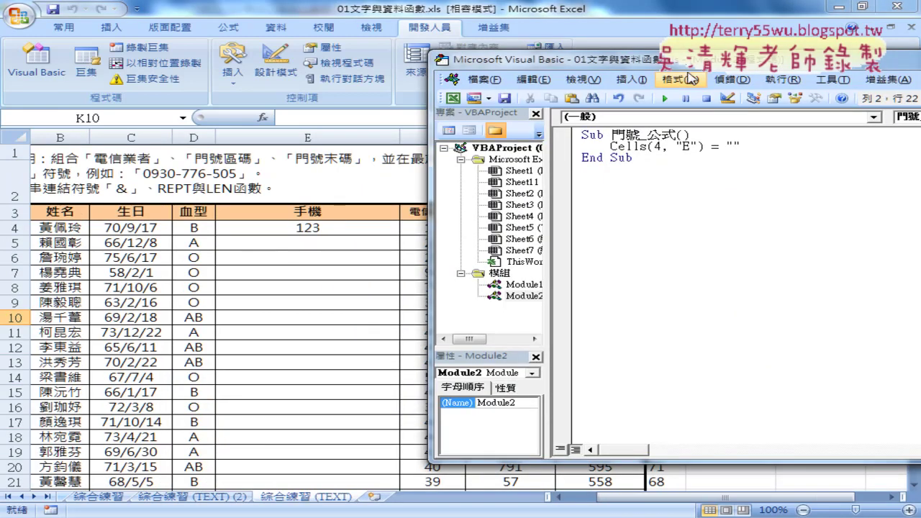
left_click_drag(680, 61, 484, 65)
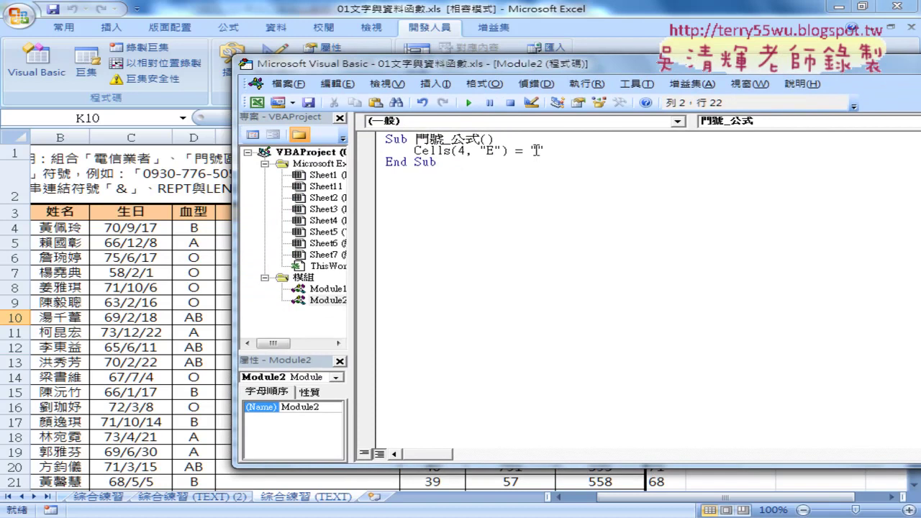
right_click(538, 149)
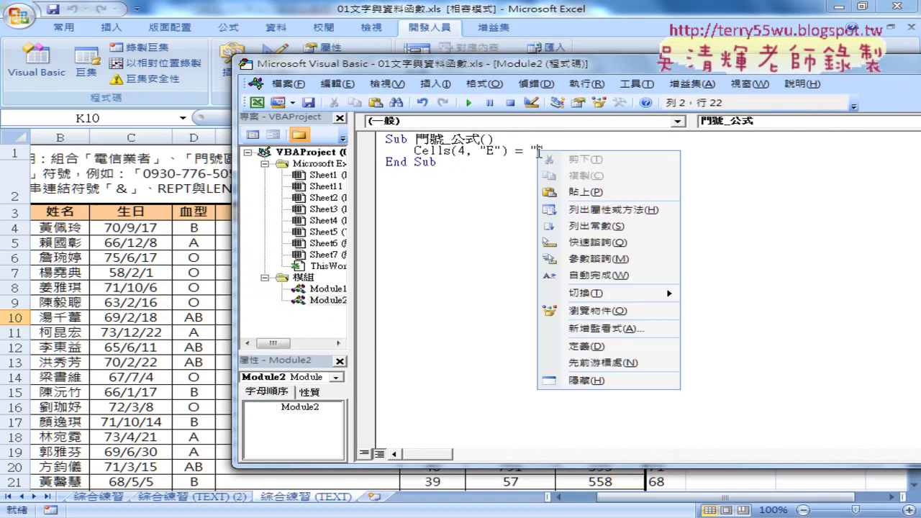
left_click(574, 193)
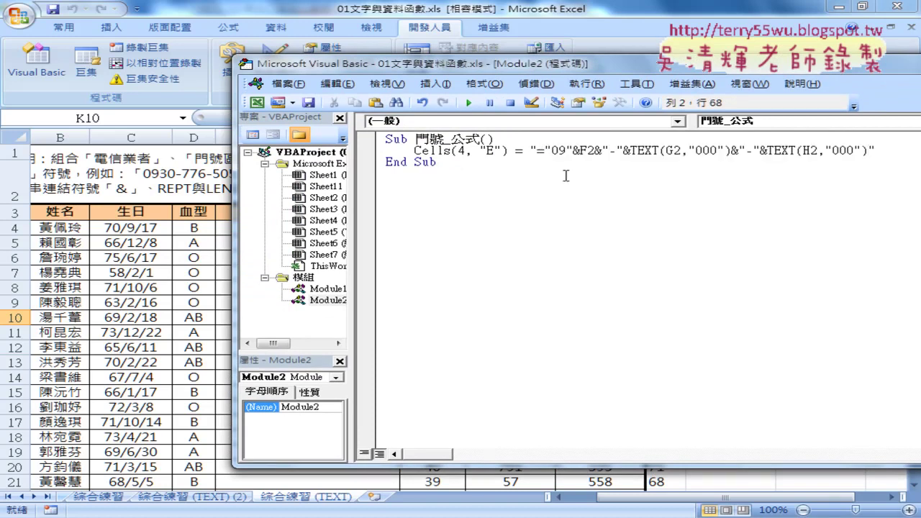
left_click_drag(538, 150, 869, 151)
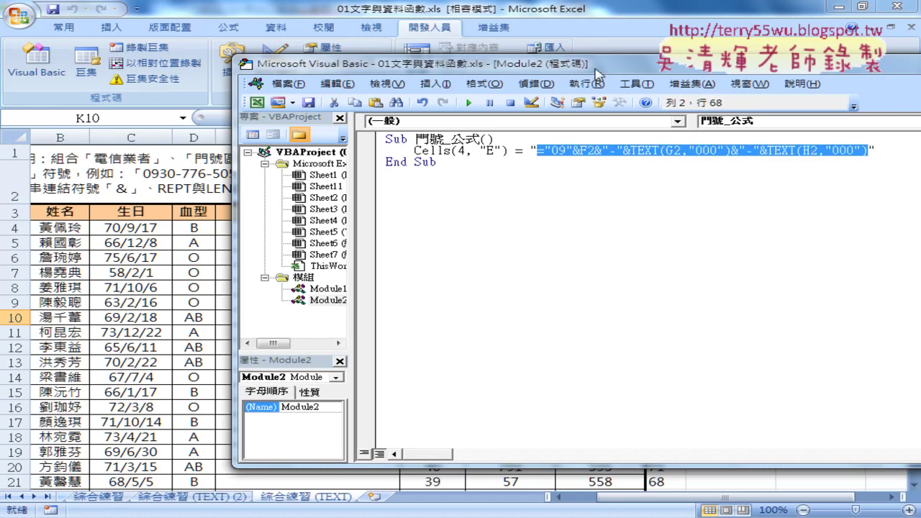
left_click_drag(598, 73, 715, 88)
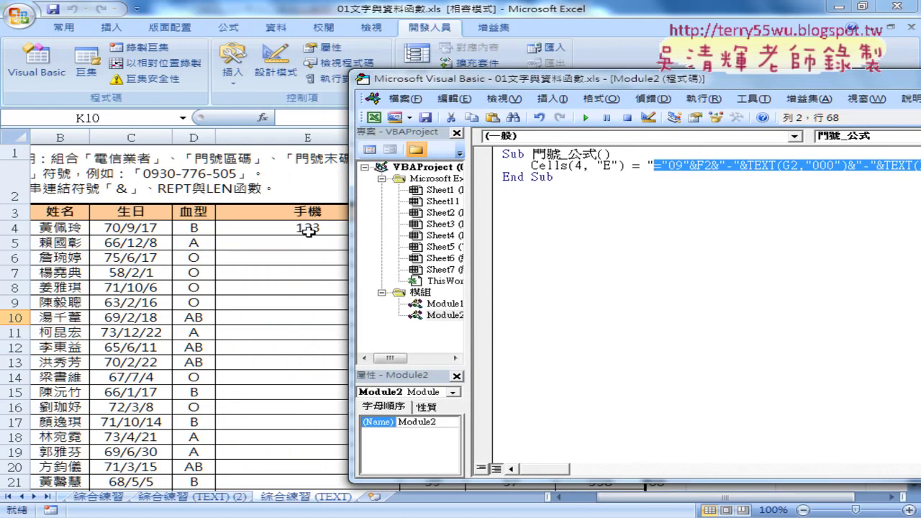
left_click_drag(597, 79, 383, 73)
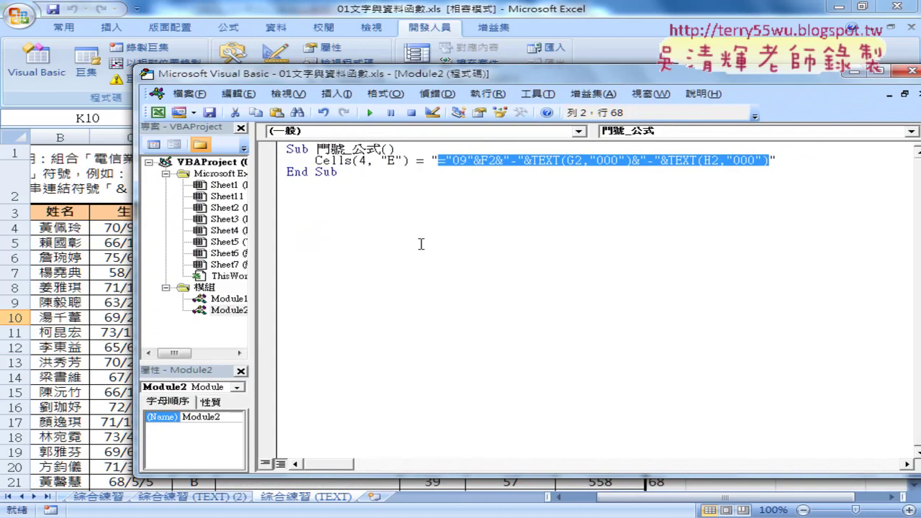
left_click(424, 247)
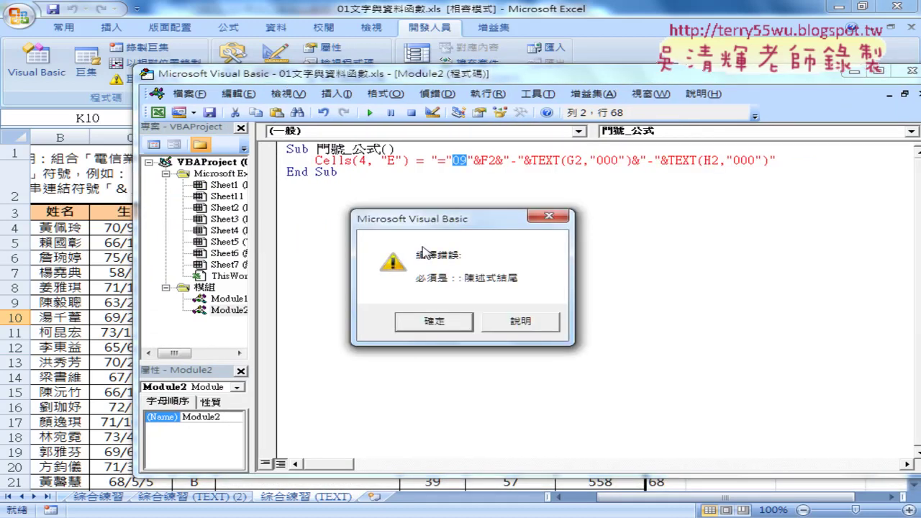
Dismiss the compile error and cut the formula out, leaving empty quotes on the Cells(4, "E") line
left_click(434, 320)
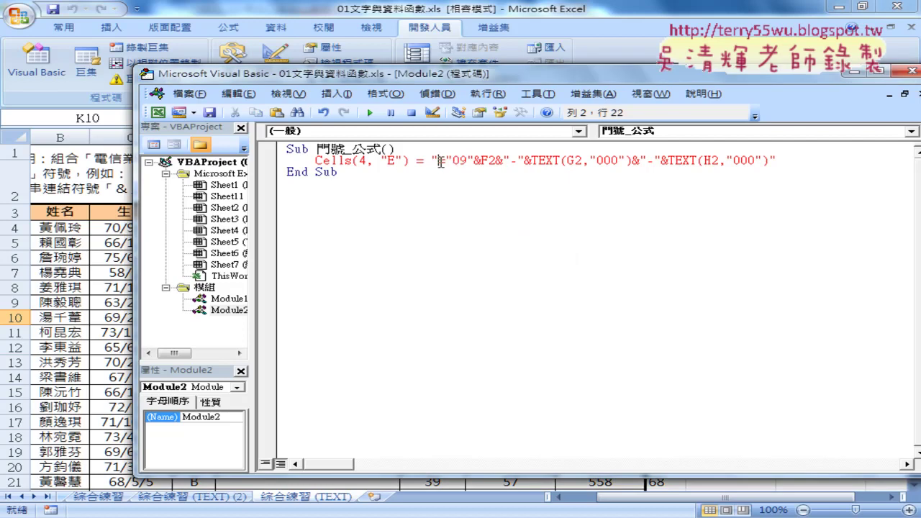
mouse_move(439, 160)
left_mouse_down()
mouse_move(707, 169)
mouse_move(769, 162)
left_mouse_up()
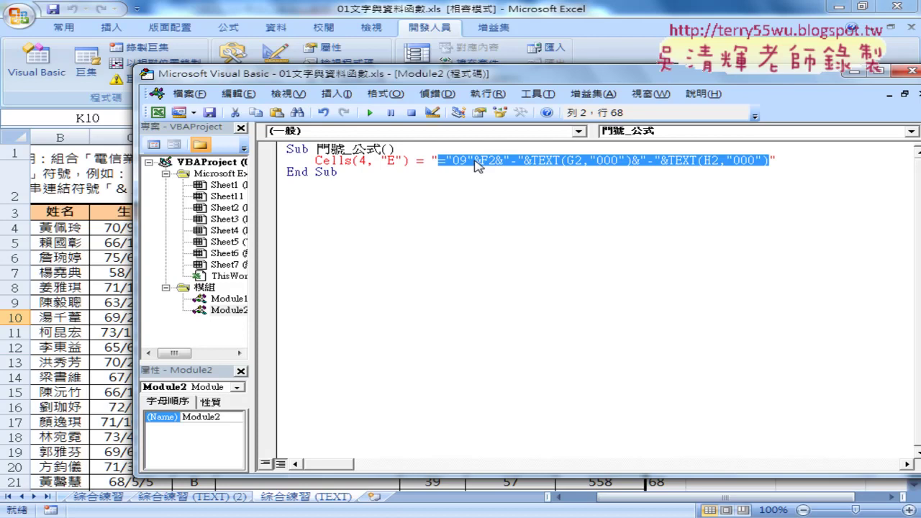
right_click(475, 166)
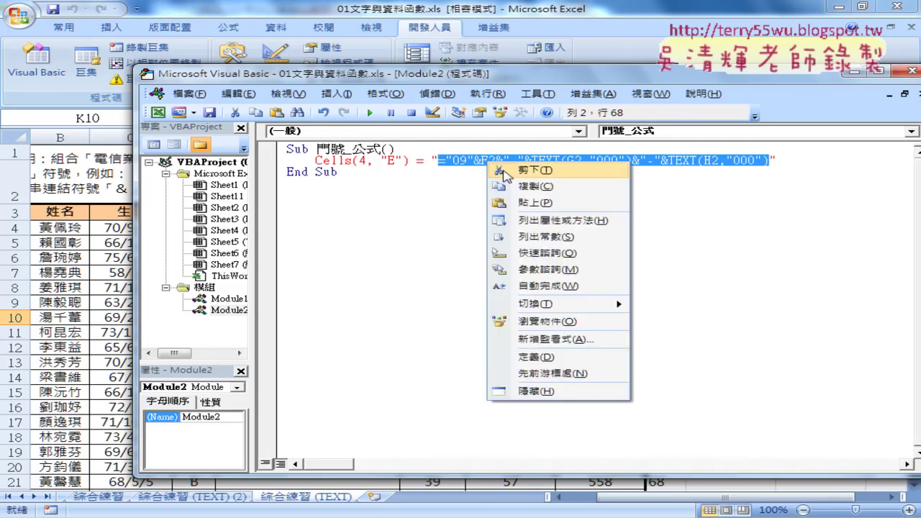
left_click(506, 169)
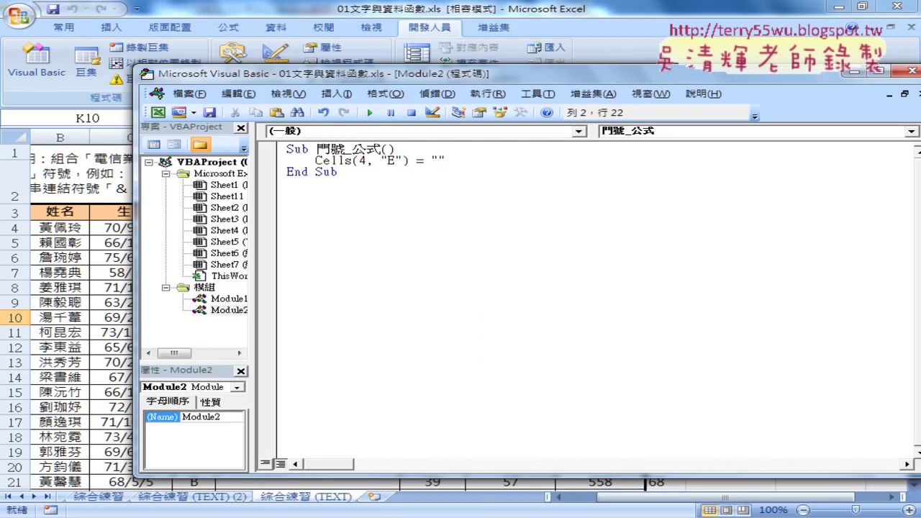
left_click(12, 516)
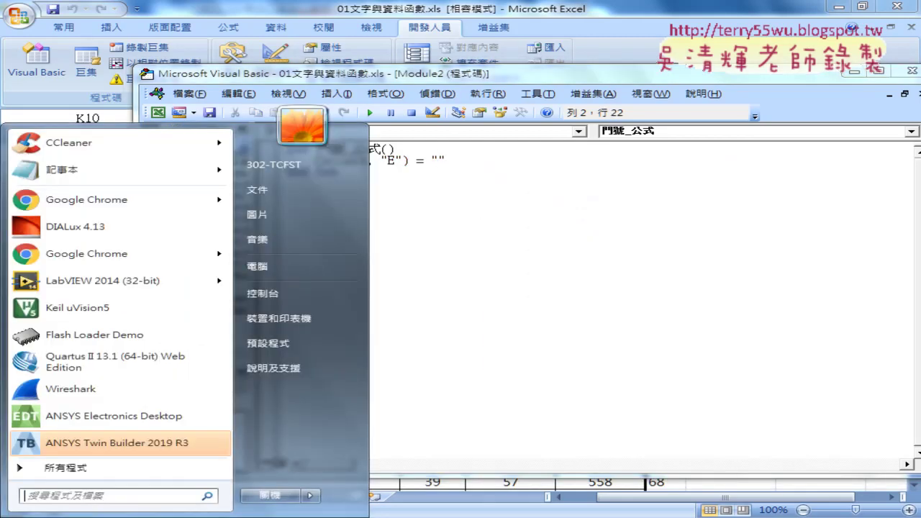
Launch Notepad and paste the phone formula into a blank note
left_click(103, 177)
left_click_drag(267, 206, 364, 108)
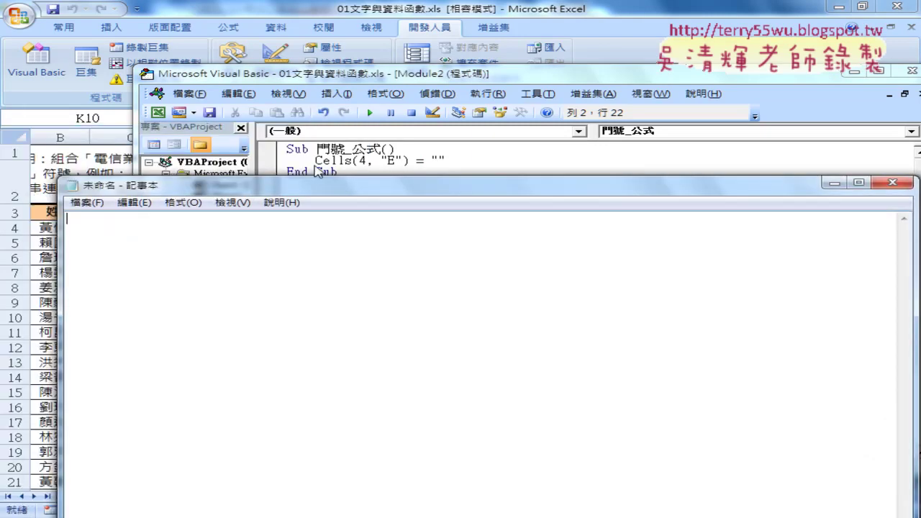
right_click(341, 200)
left_click(389, 261)
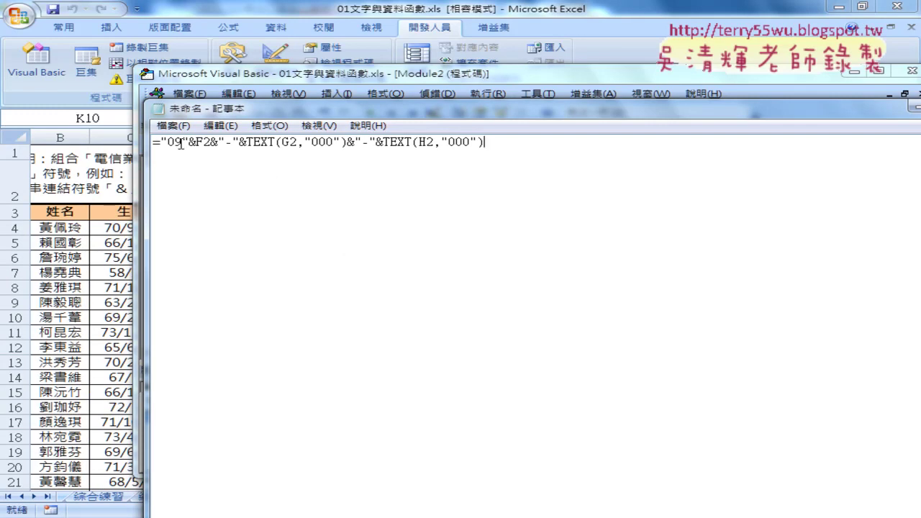
Replace every " with "" in the formula using Replace All
left_click_drag(168, 142, 160, 142)
left_click(219, 126)
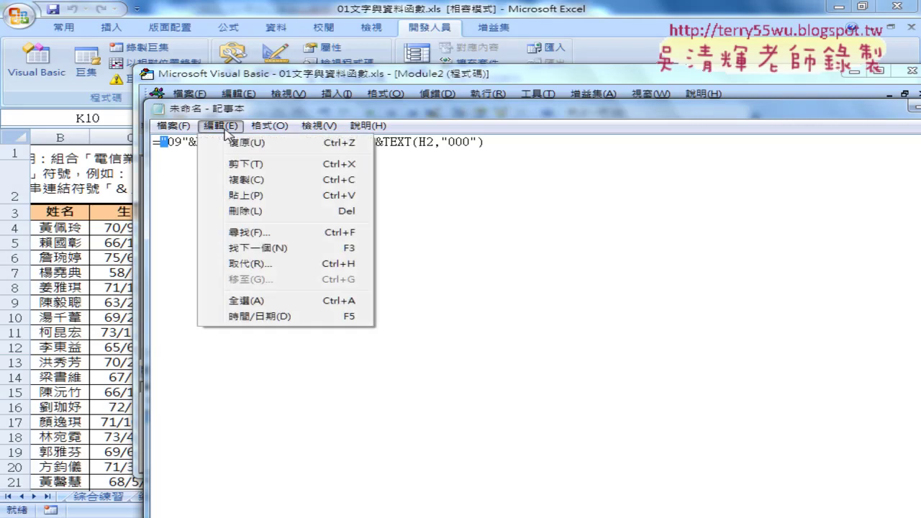
left_click(279, 266)
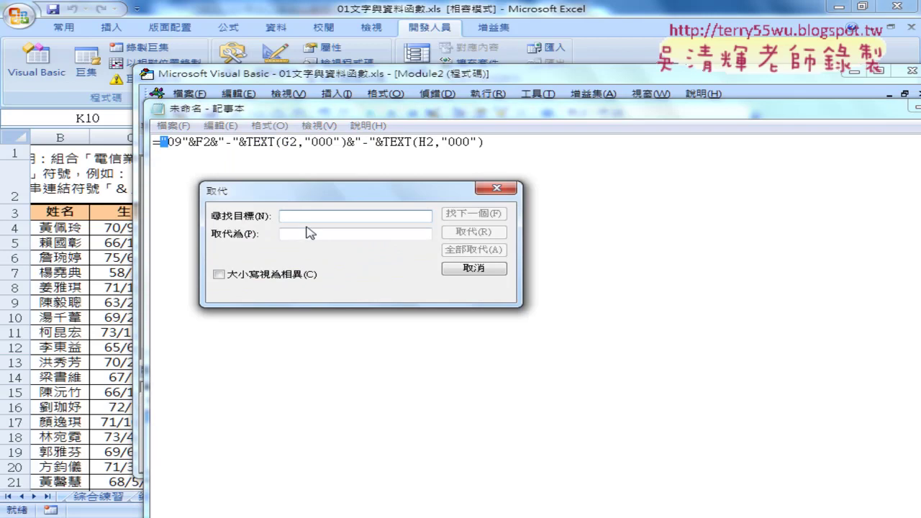
type("\"")
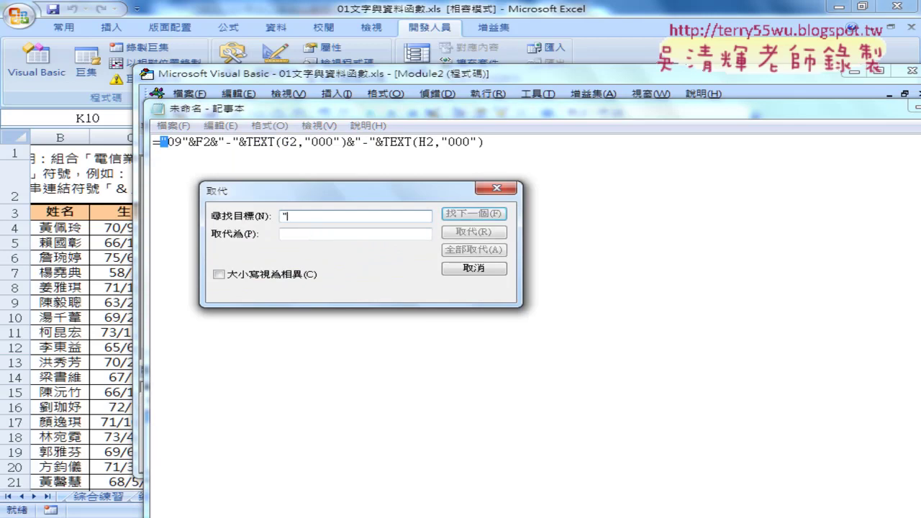
key("Tab")
type("\"\"")
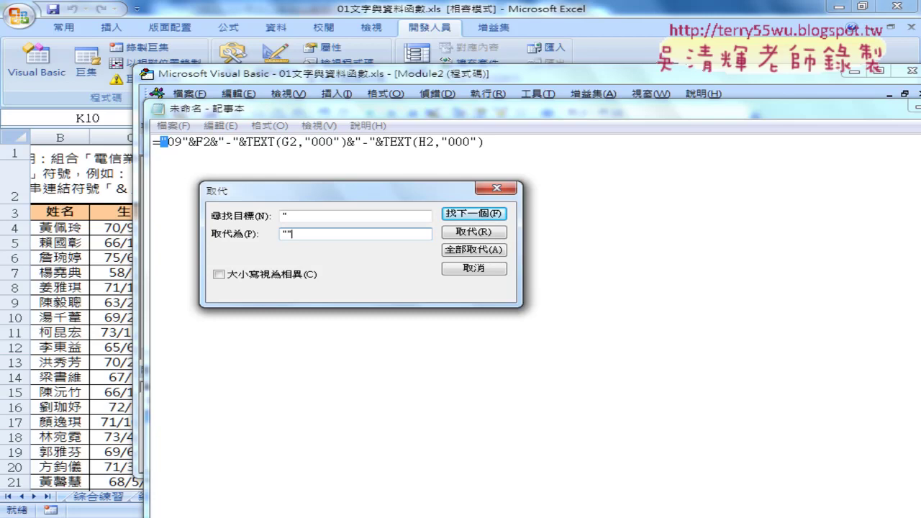
left_click(473, 250)
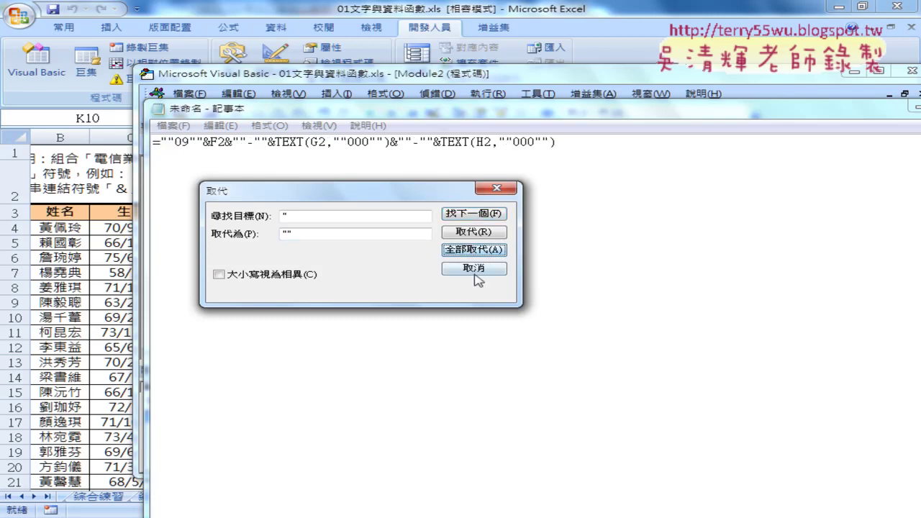
left_click(475, 269)
Copy the whole doubled-quote formula and minimize Notepad
left_click_drag(550, 142, 535, 142)
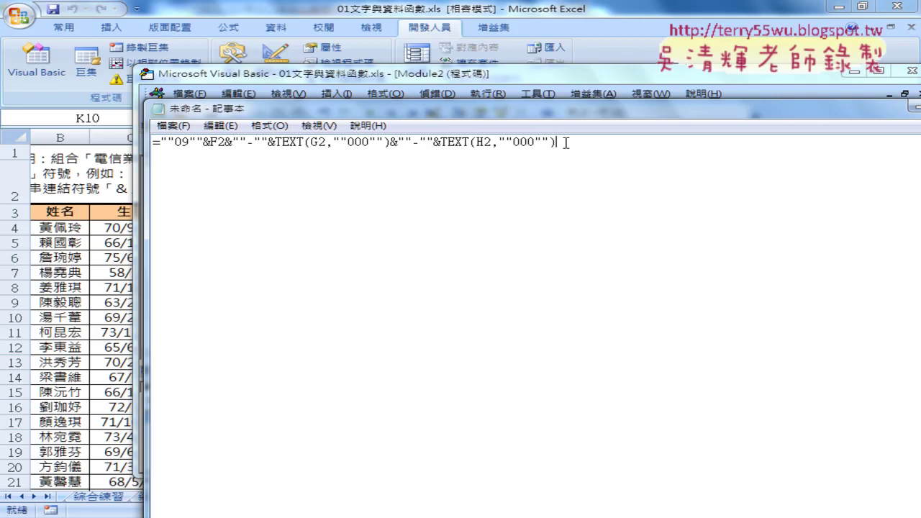
left_click_drag(559, 142, 156, 151)
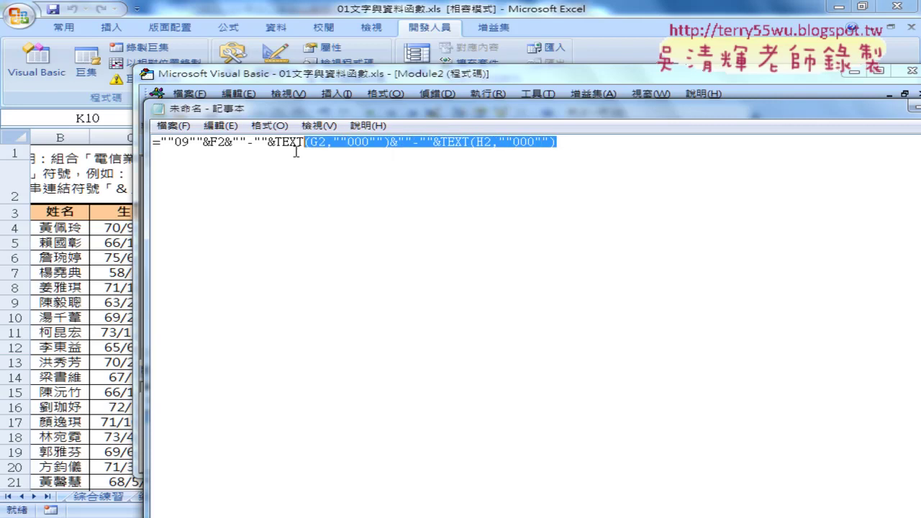
right_click(231, 146)
left_click(274, 191)
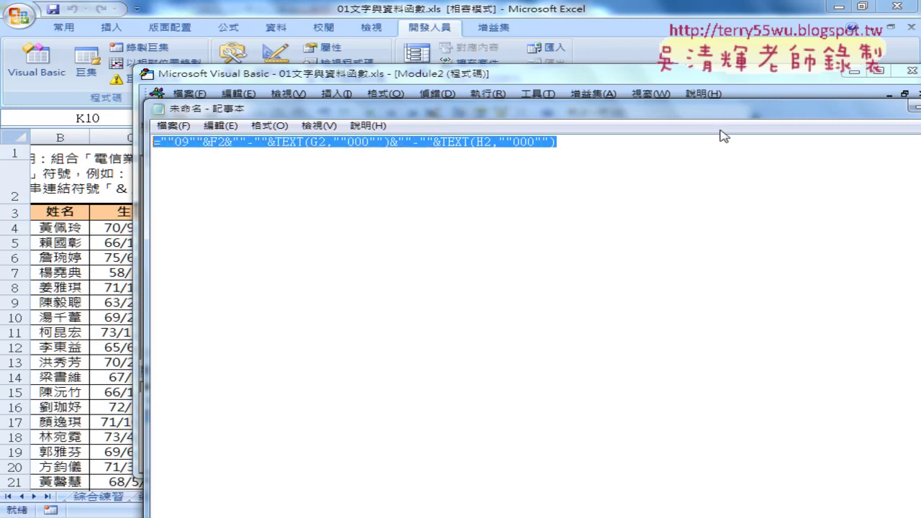
left_click(910, 106)
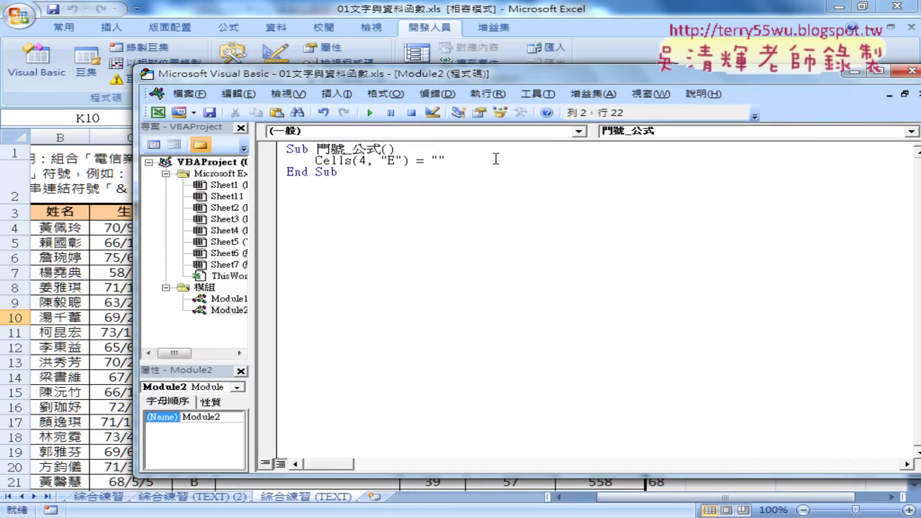
Paste the doubled-quote formula between the empty quotes on the Cells(4, "E") line
key("ctrl+v")
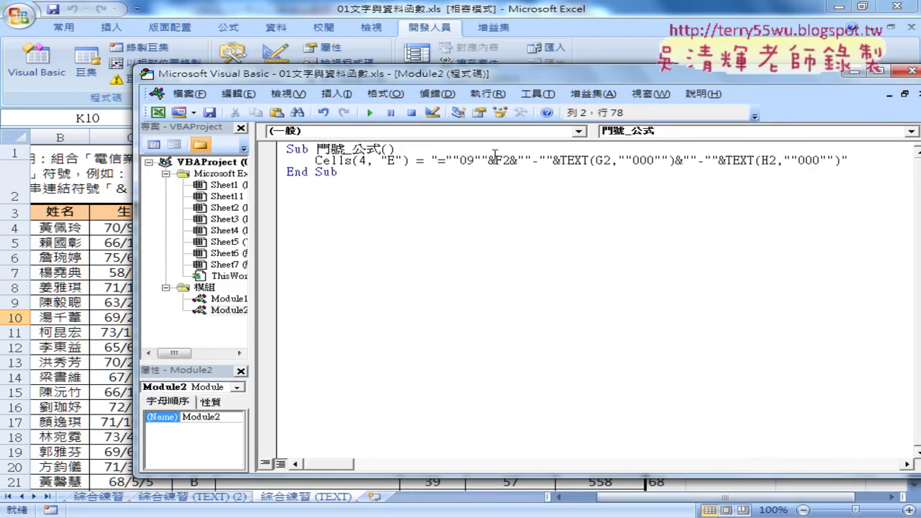
left_click_drag(518, 77, 675, 76)
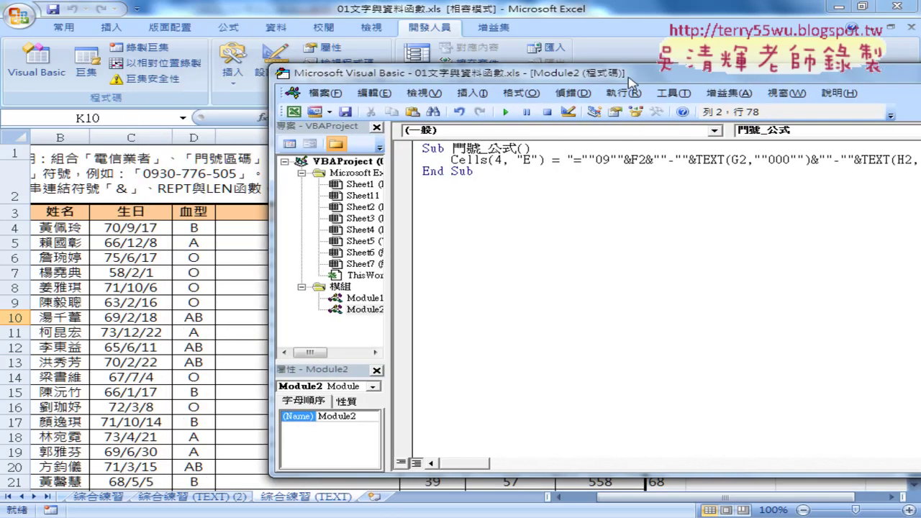
left_click_drag(594, 76, 691, 78)
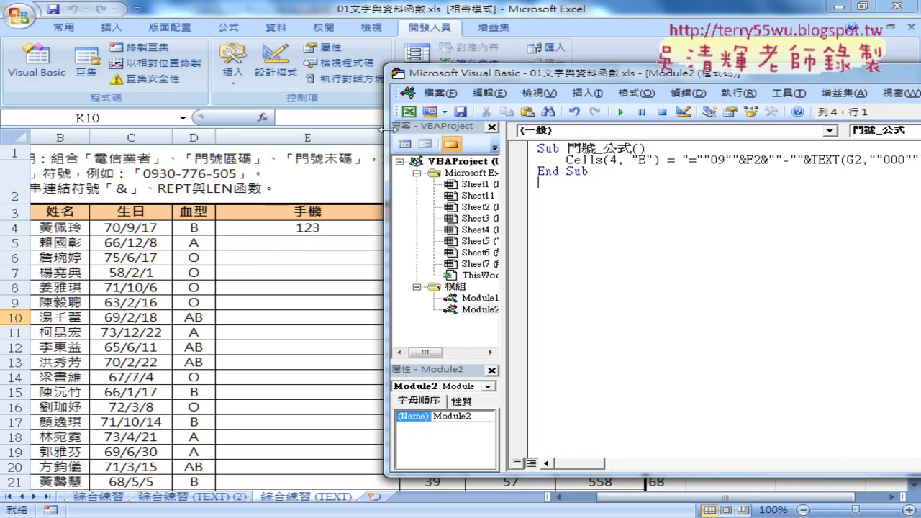
left_click_drag(379, 130, 518, 130)
left_click_drag(602, 79, 455, 85)
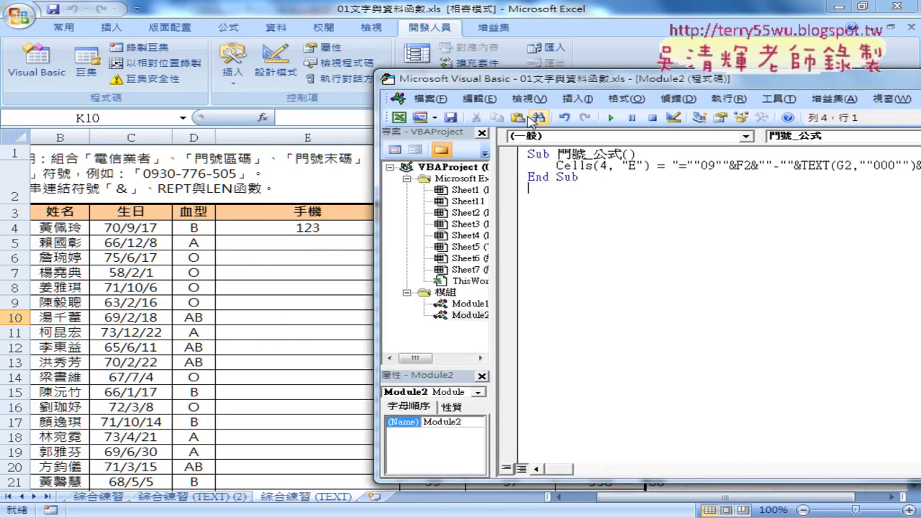
Run the 門號_公式 macro so cell E4 displays 09-000-000
left_click(586, 165)
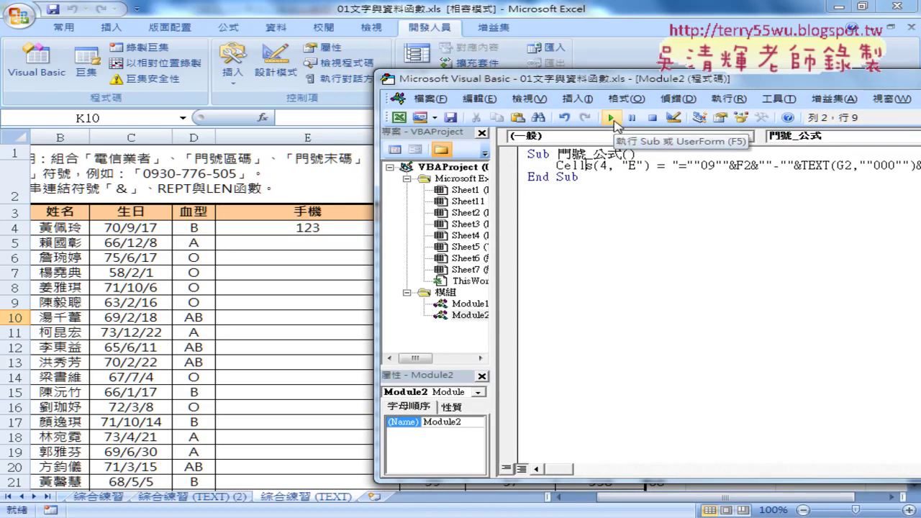
left_click(611, 117)
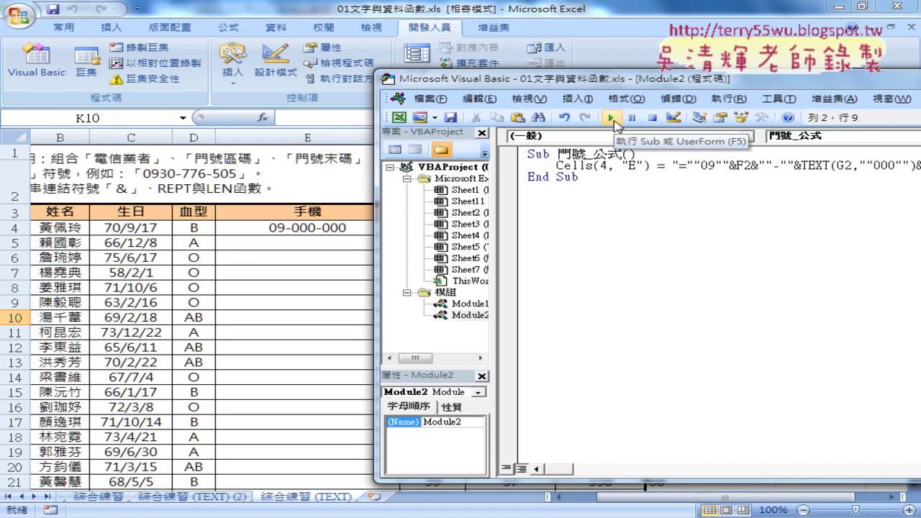
left_click_drag(611, 80, 549, 272)
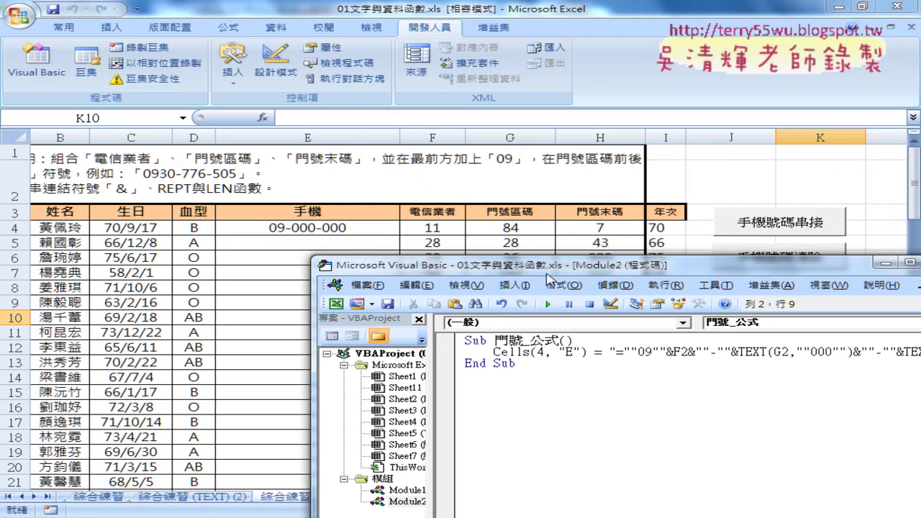
left_click_drag(547, 274, 407, 270)
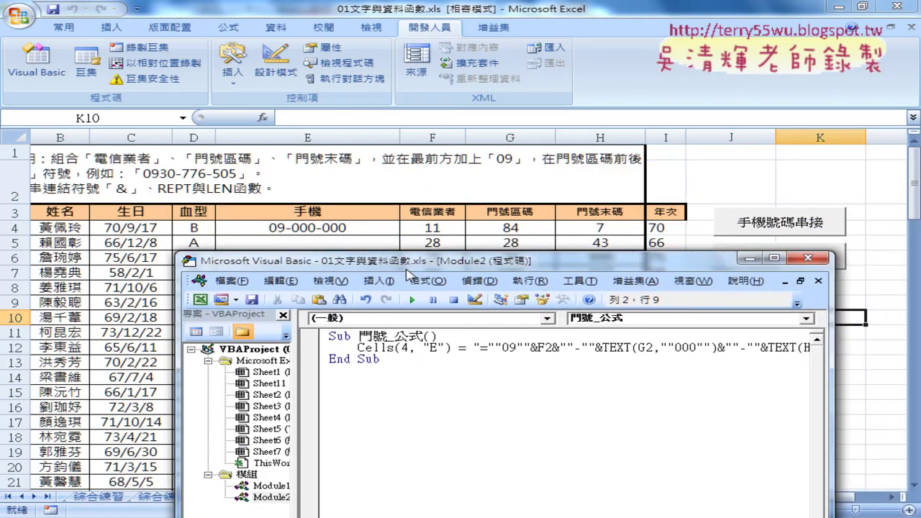
left_click(315, 227)
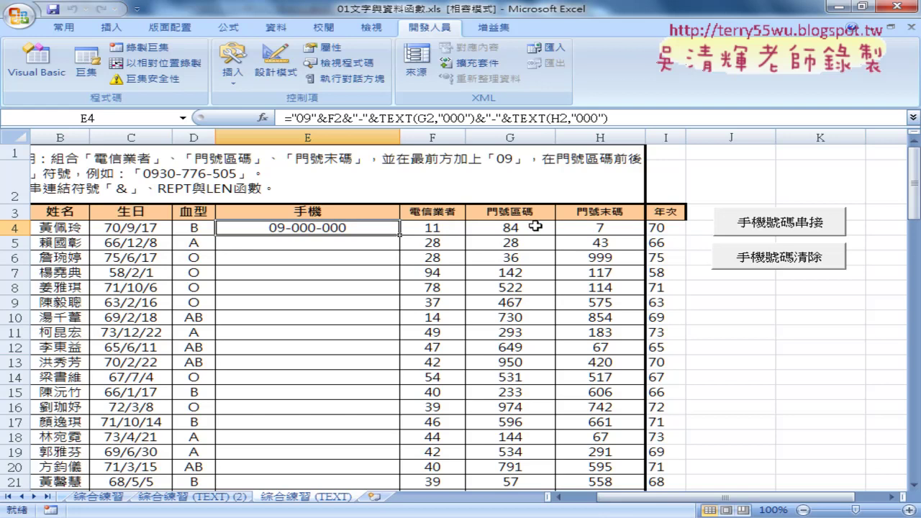
key("F2")
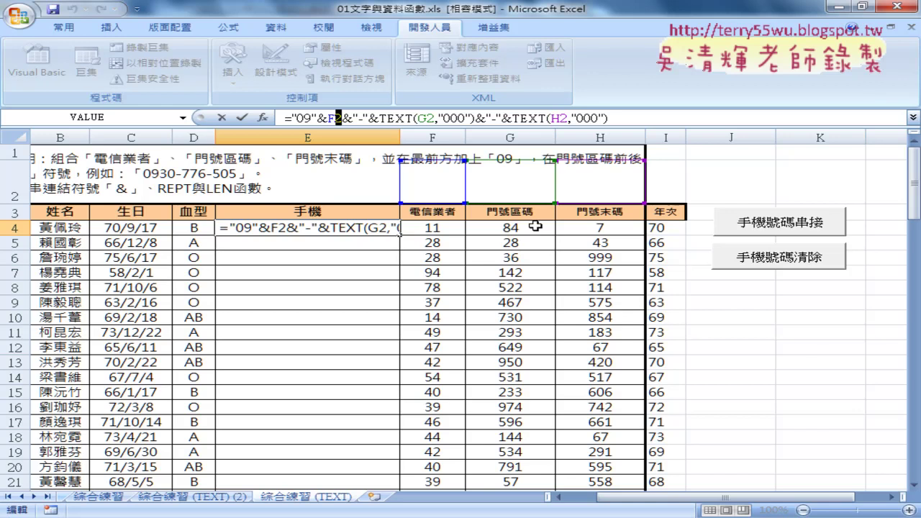
left_click(446, 228)
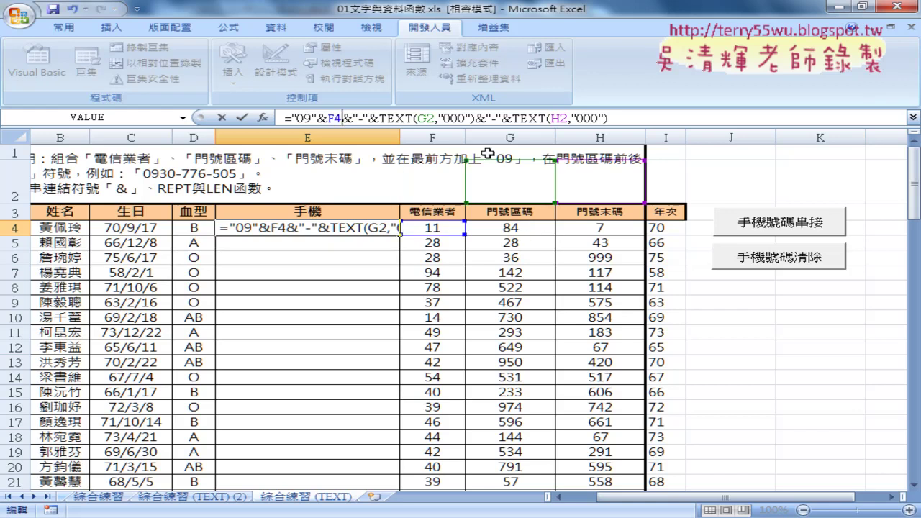
left_click_drag(434, 118, 429, 118)
type("4")
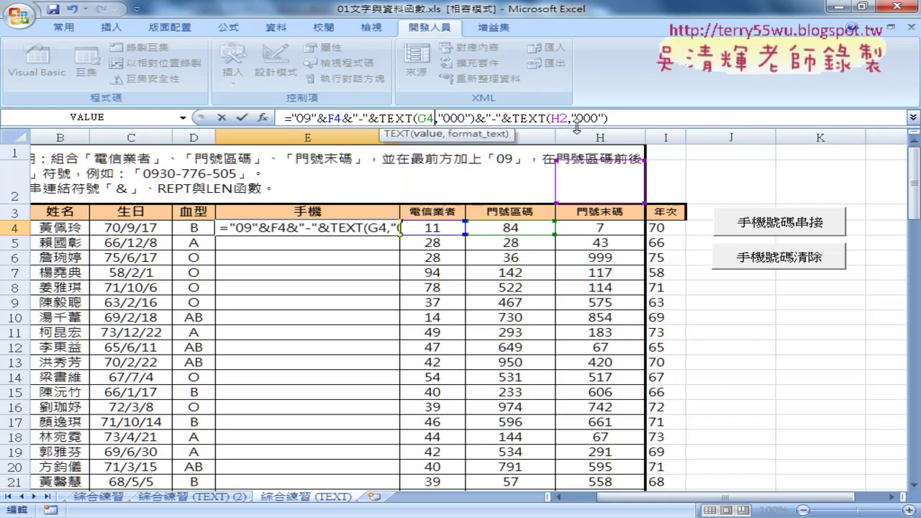
left_click_drag(573, 118, 567, 118)
type("4")
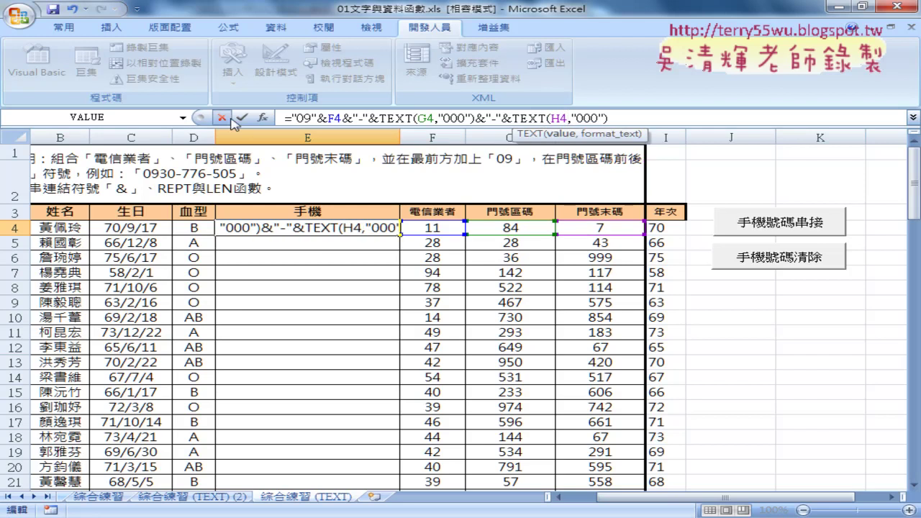
left_click(243, 117)
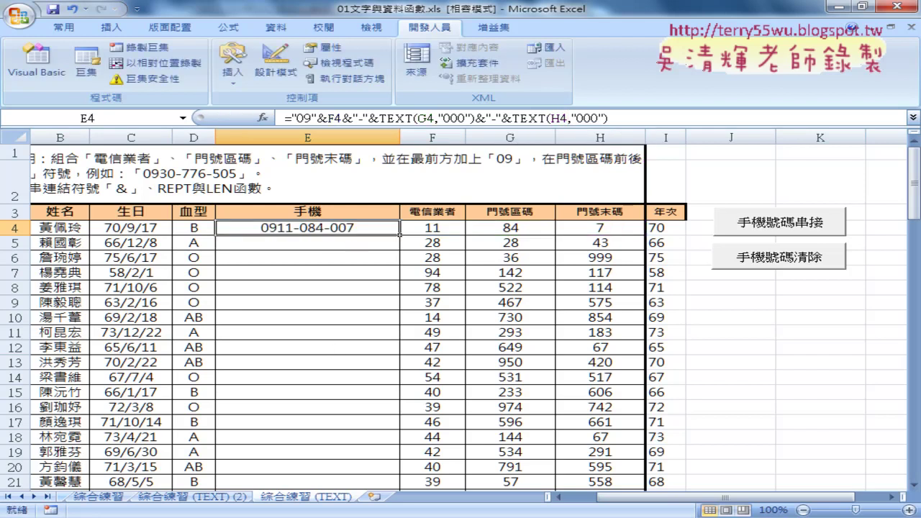
left_click(468, 439)
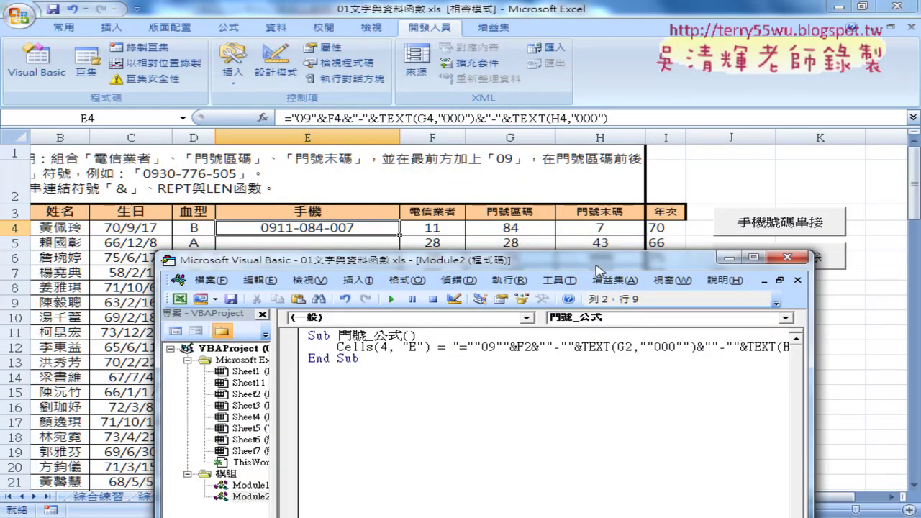
Change F2, G2 and H2 to F4, G4 and H4 in the Cells(4, "E") code line
left_click_drag(595, 261, 511, 211)
left_click(442, 298)
left_click_drag(442, 298, 449, 298)
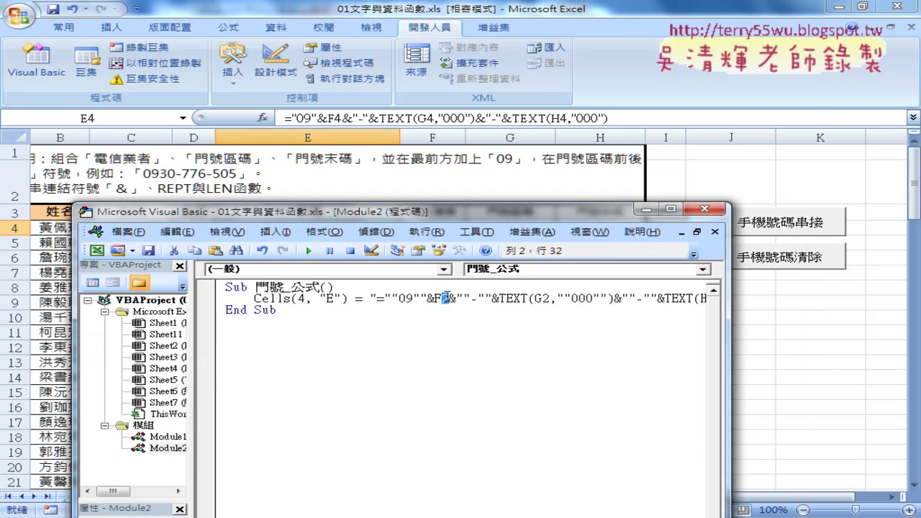
type("4")
left_click_drag(541, 298, 552, 298)
type("4")
mouse_move(726, 313)
left_mouse_down()
mouse_move(846, 313)
mouse_move(708, 298)
left_mouse_up()
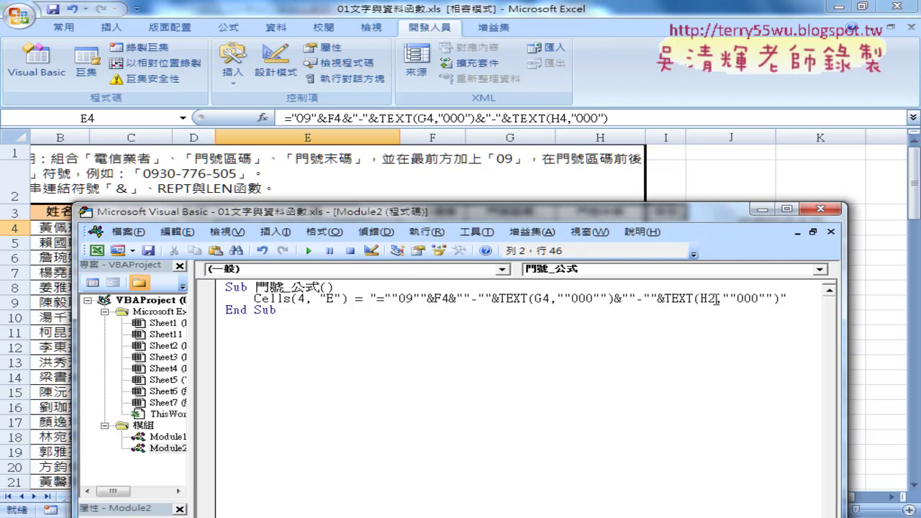
type("4")
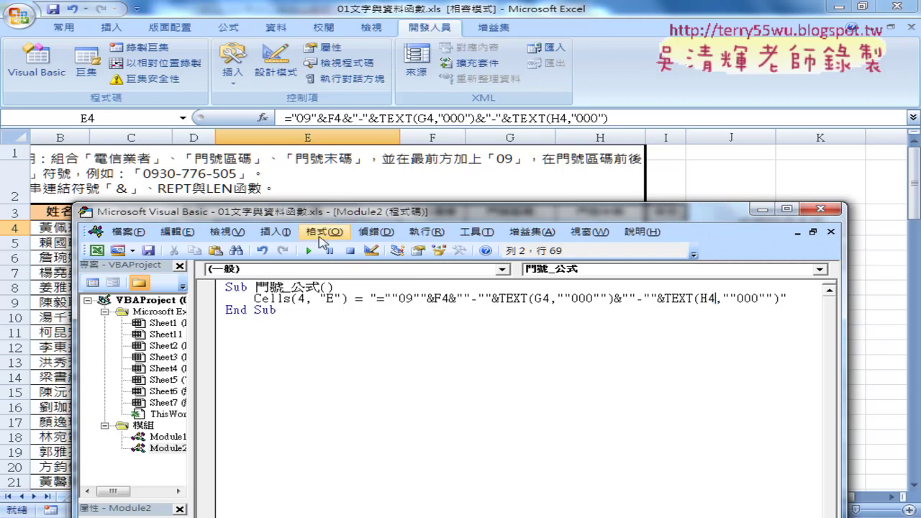
mouse_move(335, 216)
left_mouse_down()
mouse_move(468, 208)
mouse_move(638, 156)
left_mouse_up()
left_click(570, 238)
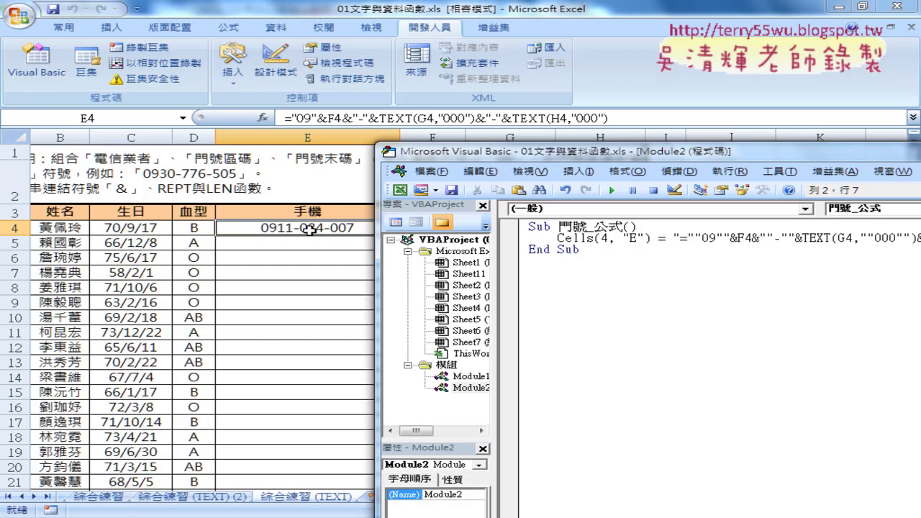
Copy the Cells(4, "E") line and paste an evenly indented duplicate directly below it
left_click(516, 245)
right_click(548, 239)
left_click(587, 254)
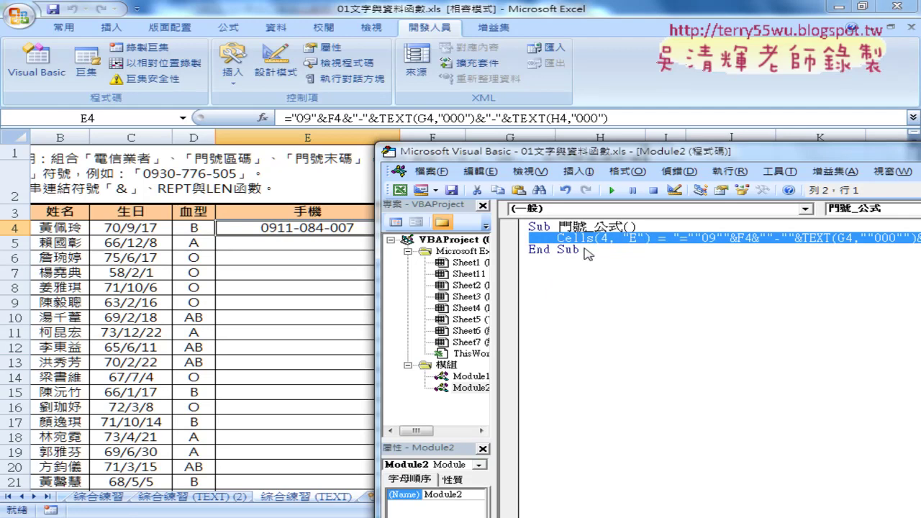
left_click(587, 239)
left_click_drag(519, 158, 187, 271)
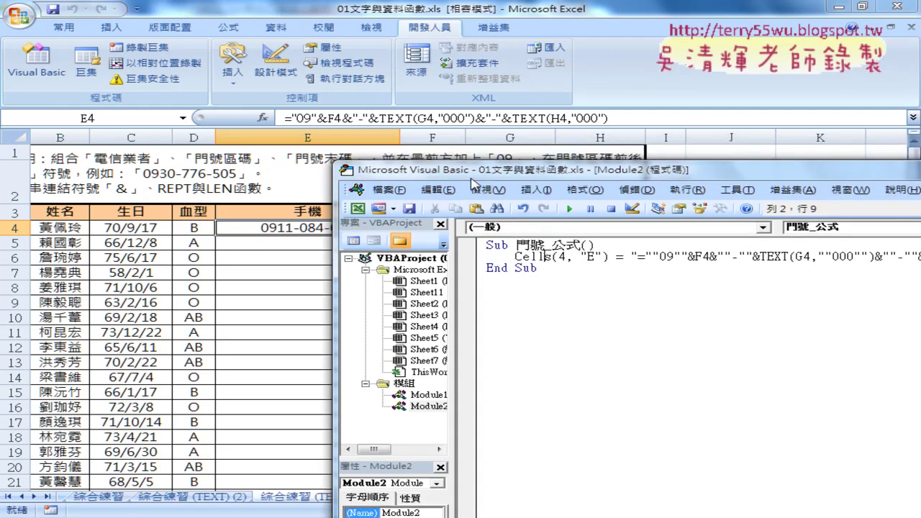
left_click(765, 350)
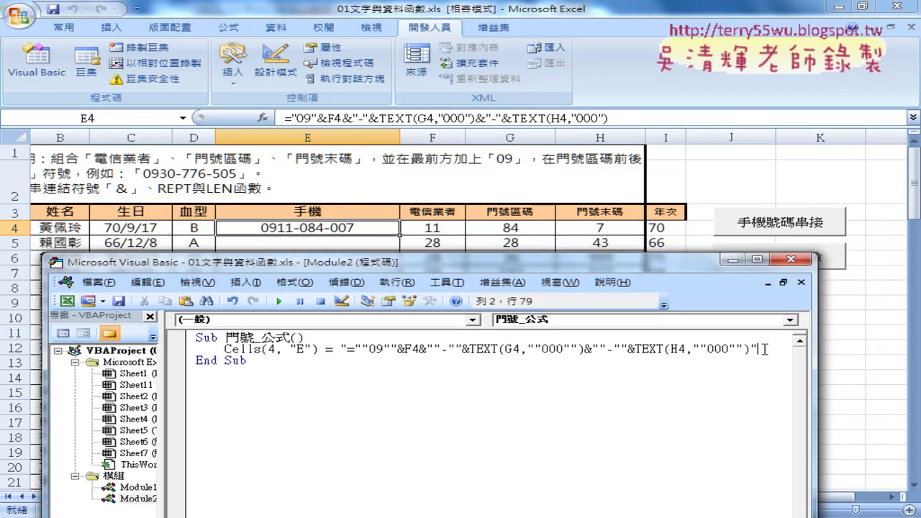
key("Return")
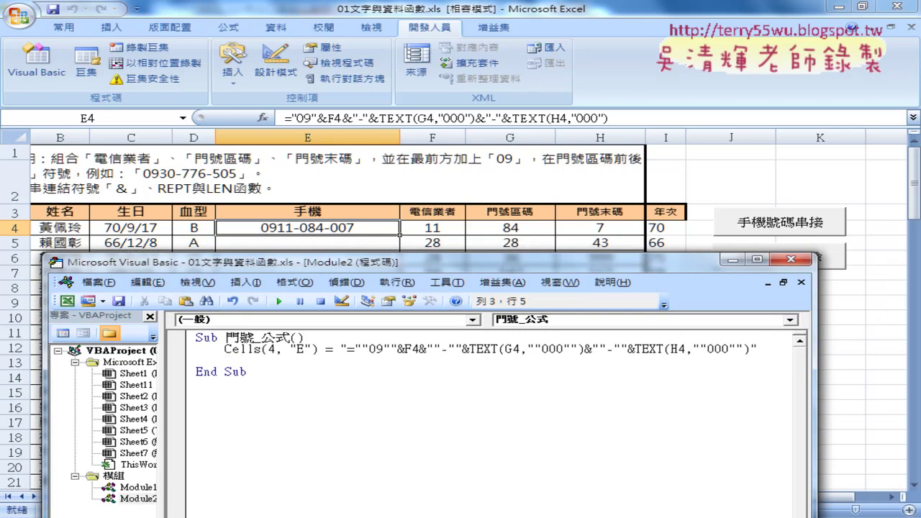
type("Cells(4, \"E\") = \"=\"\"09\"\"&F4&\"\"-\"\"&TEXT(G4,\"\"000\"\")&\"\"-\"\"&TEXT(H4,\"\"000\"\")\"")
key("Up")
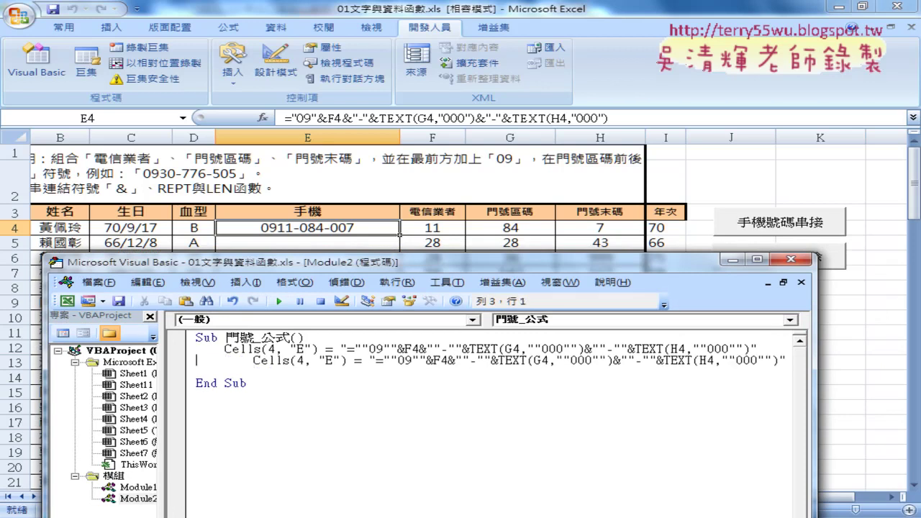
key("Delete")
key("Delete")
key("Delete")
key("Delete")
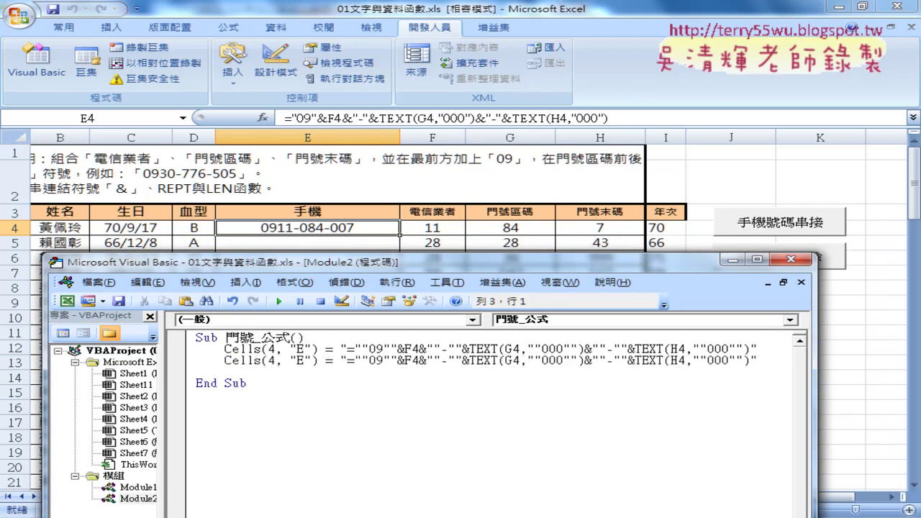
key("Right")
key("Right")
key("Right")
Change the copied line to Cells(5, "E") with F5, G5, H5 and run the macro
key("BackSpace")
type("5")
left_click_drag(420, 360, 413, 360)
type("5")
left_click_drag(526, 360, 519, 360)
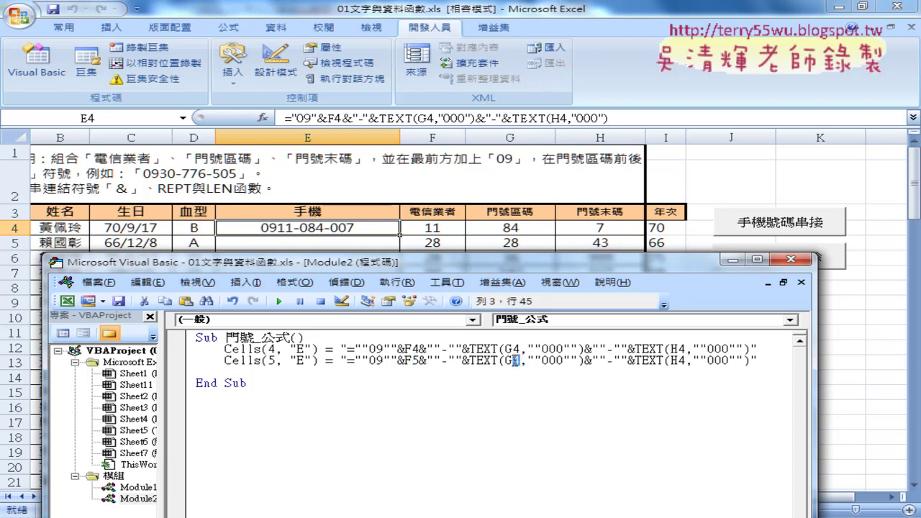
type("5")
left_click_drag(689, 359, 681, 360)
type("5")
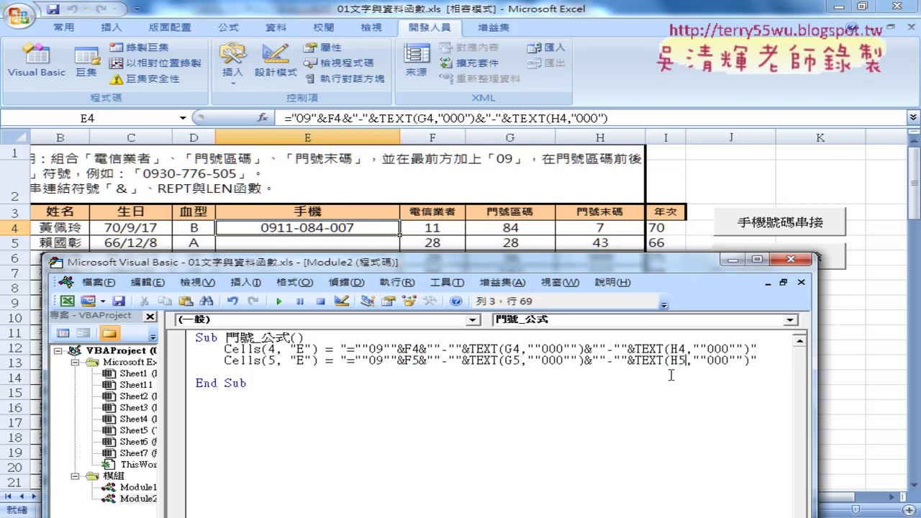
left_click(286, 301)
left_click_drag(314, 265, 305, 293)
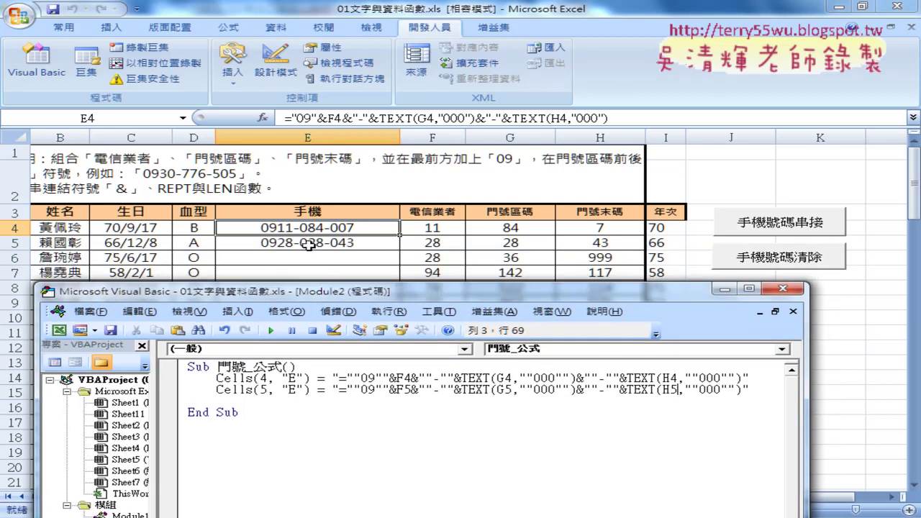
left_click(265, 403)
Widen the Project pane and select Module2 to show the 門號_公式 macro
left_click_drag(583, 291, 742, 77)
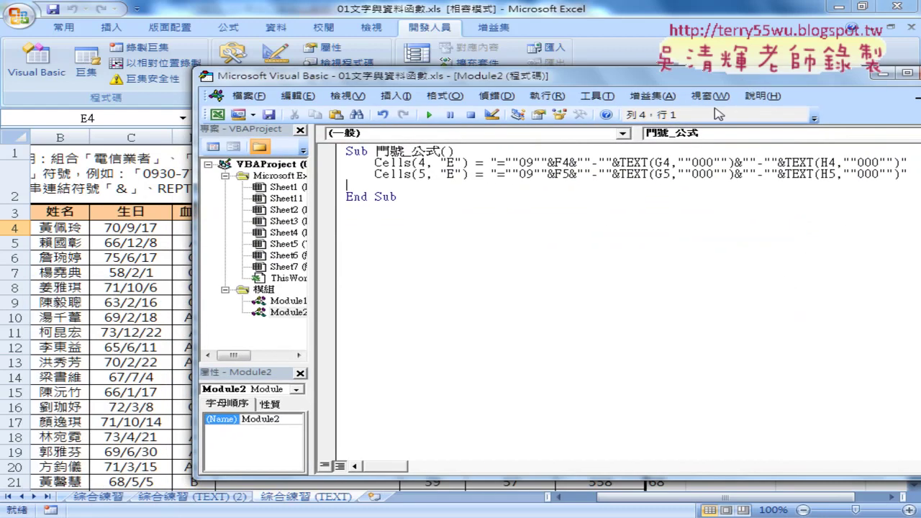
left_click_drag(313, 235, 371, 237)
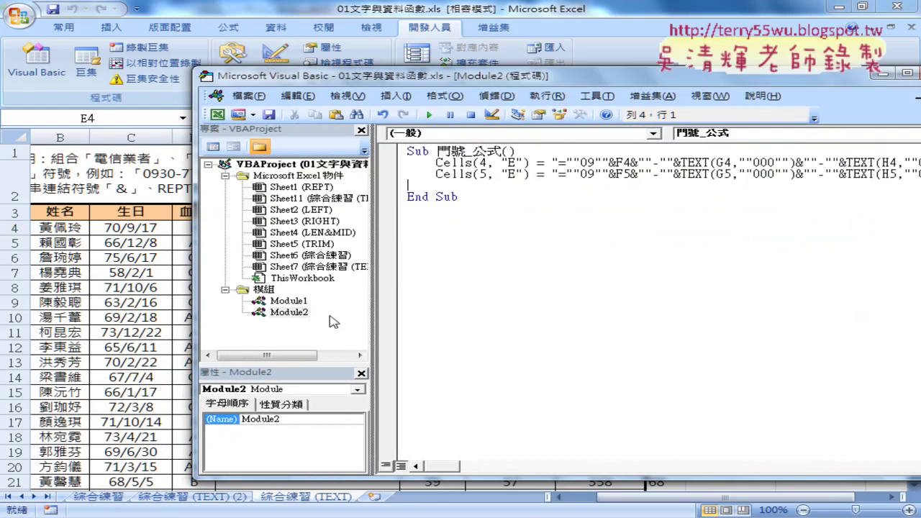
left_click(269, 291)
right_click(269, 291)
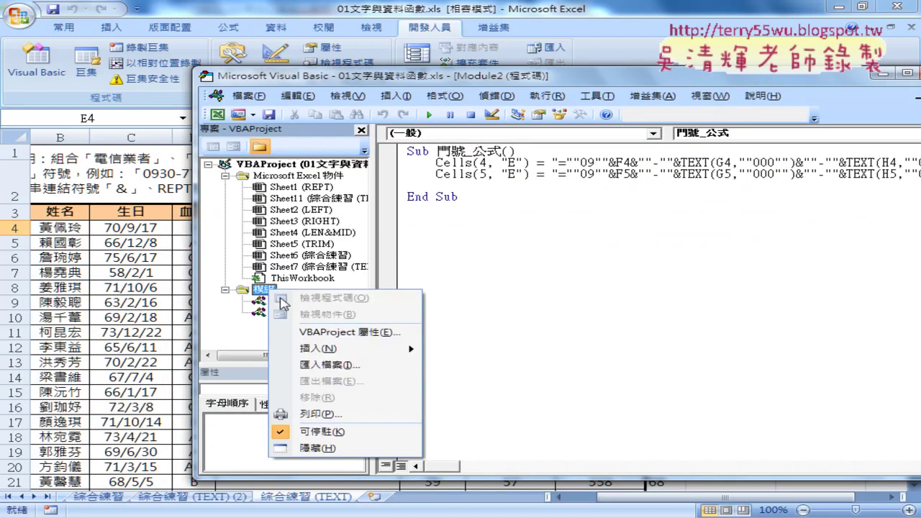
left_click(488, 314)
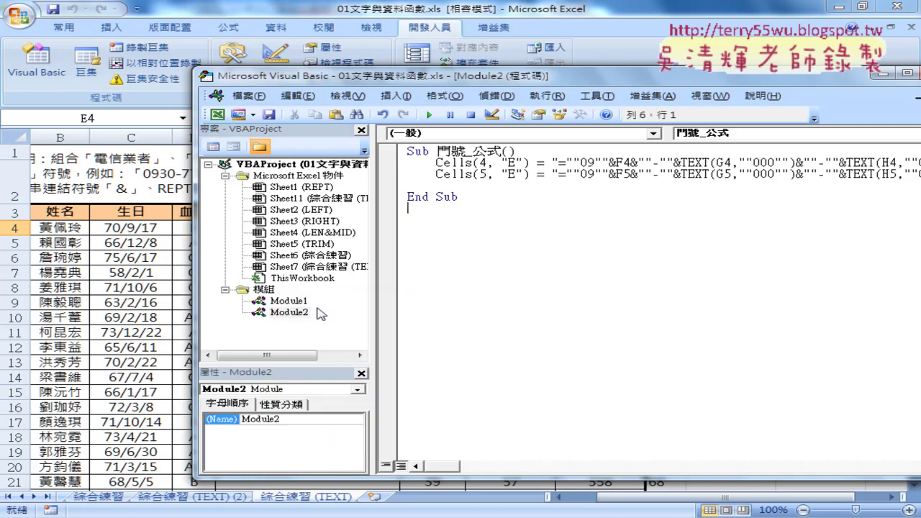
left_click(281, 314)
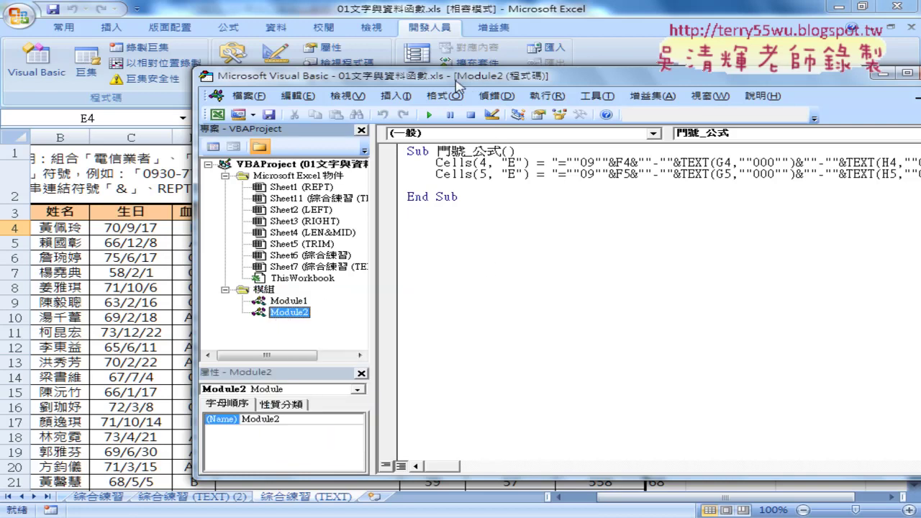
left_click_drag(457, 85, 321, 93)
left_click_drag(273, 160, 367, 160)
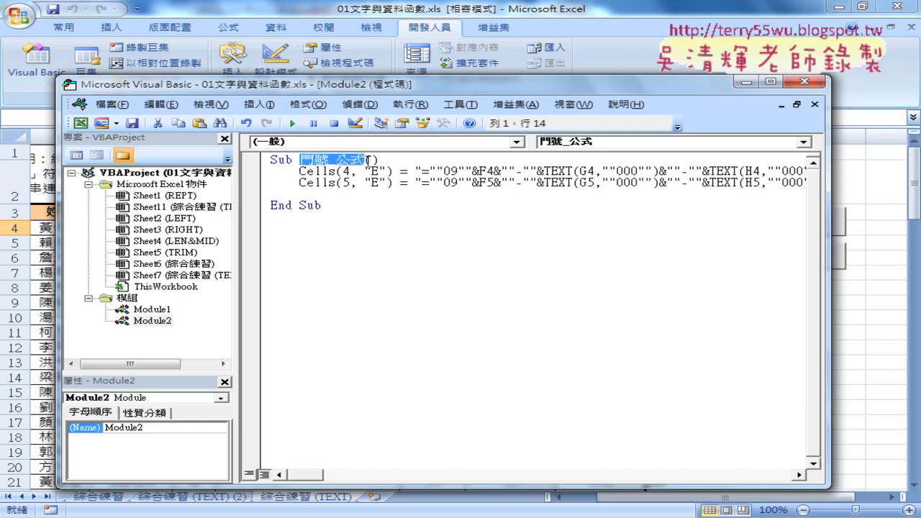
Replace the formula on the Cells(4, "E") line with an empty string "", cursor between the quotes
left_click_drag(395, 171, 300, 171)
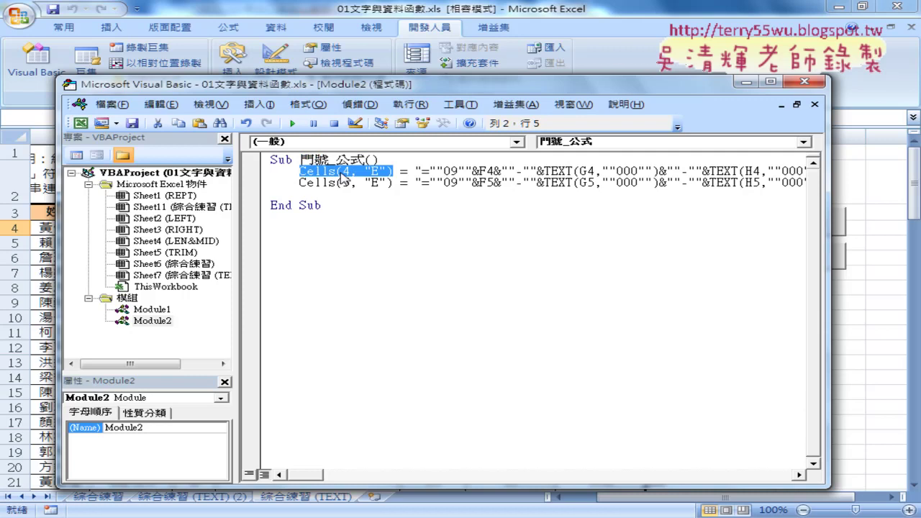
left_click_drag(415, 171, 849, 170)
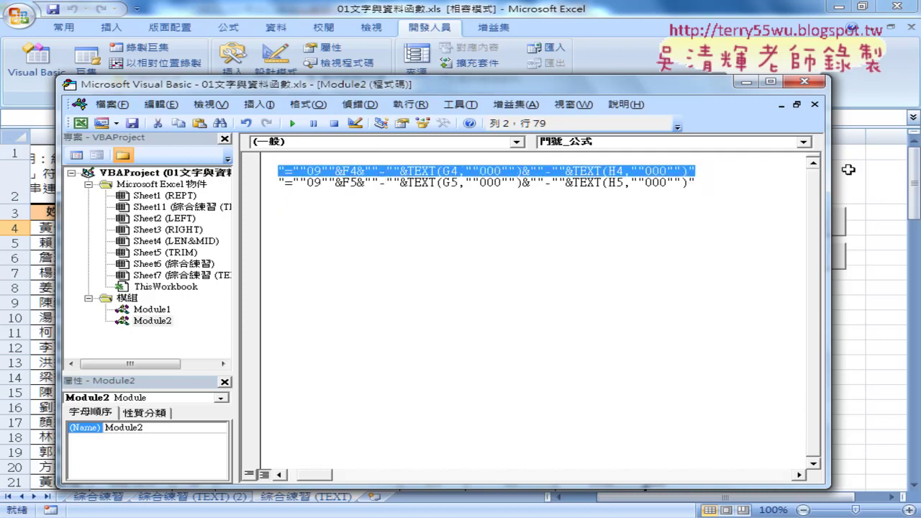
type("\"\"")
key("Left")
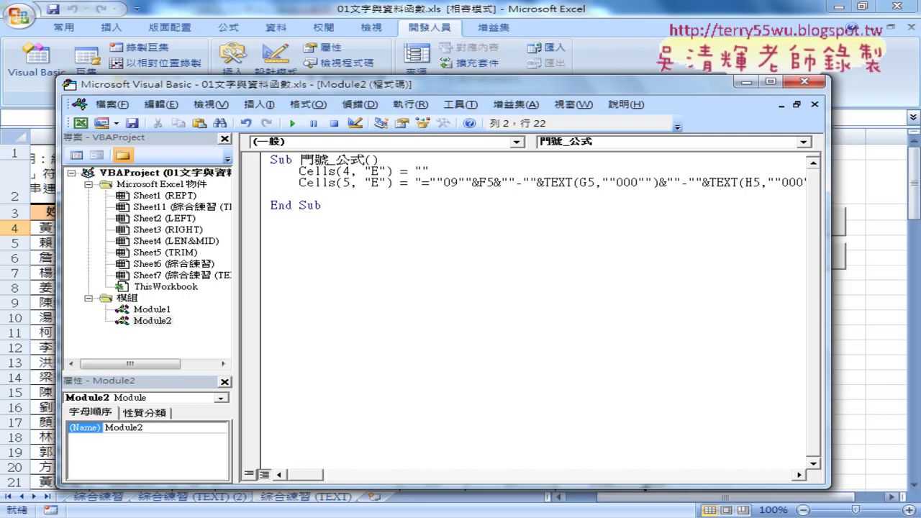
Copy the saved row-2 formula from Notepad and paste it between the Cells(4, "E") quotes
key("alt+Tab")
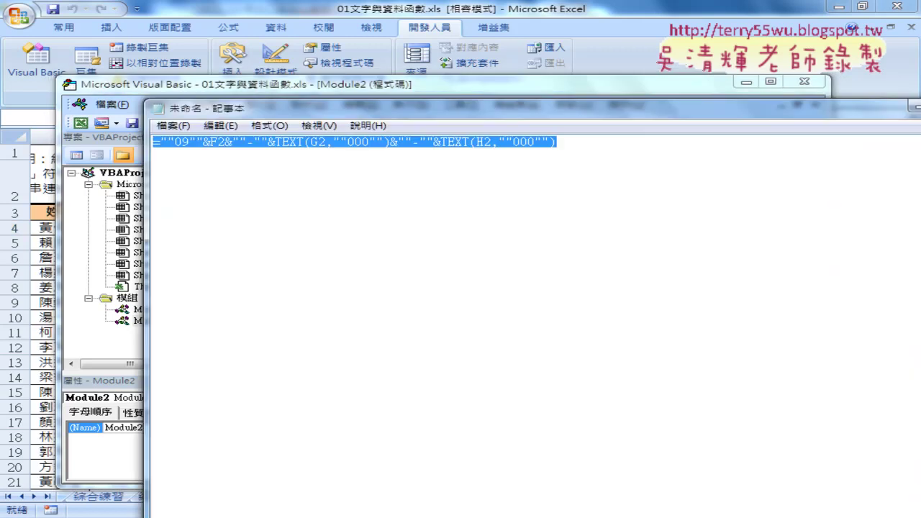
key("alt+Tab")
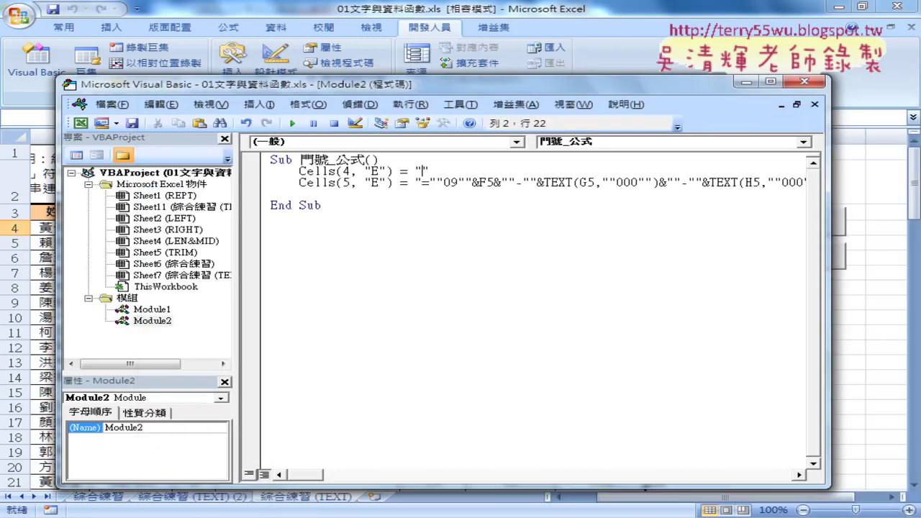
key("alt+Tab")
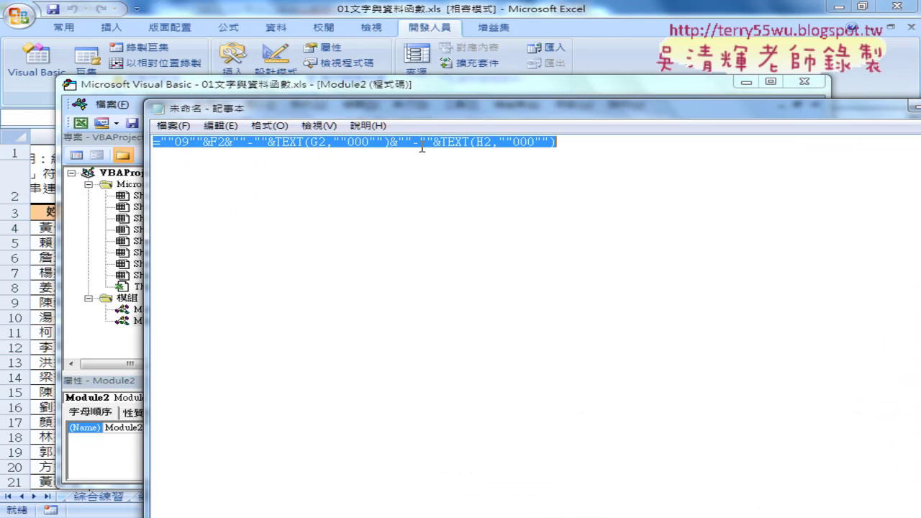
right_click(422, 147)
left_click(450, 190)
left_click_drag(558, 108, 548, 284)
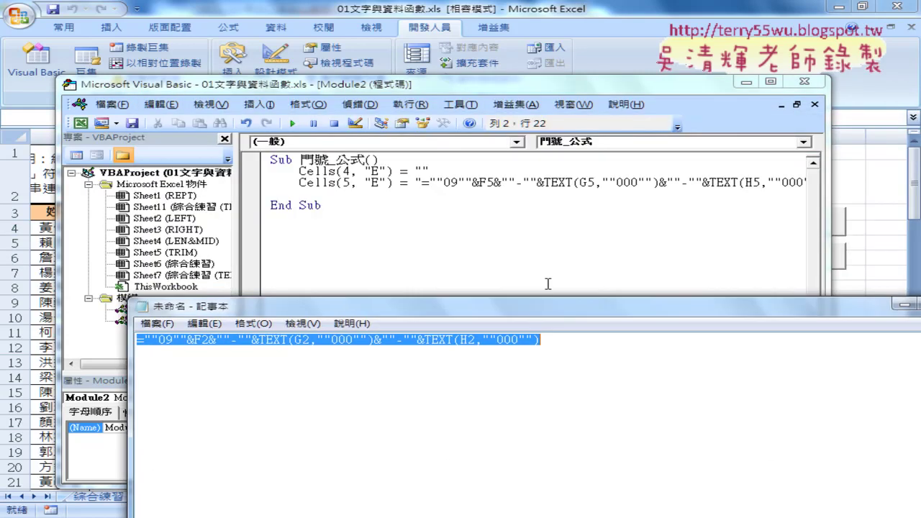
left_click(422, 171)
right_click(423, 171)
left_click(454, 210)
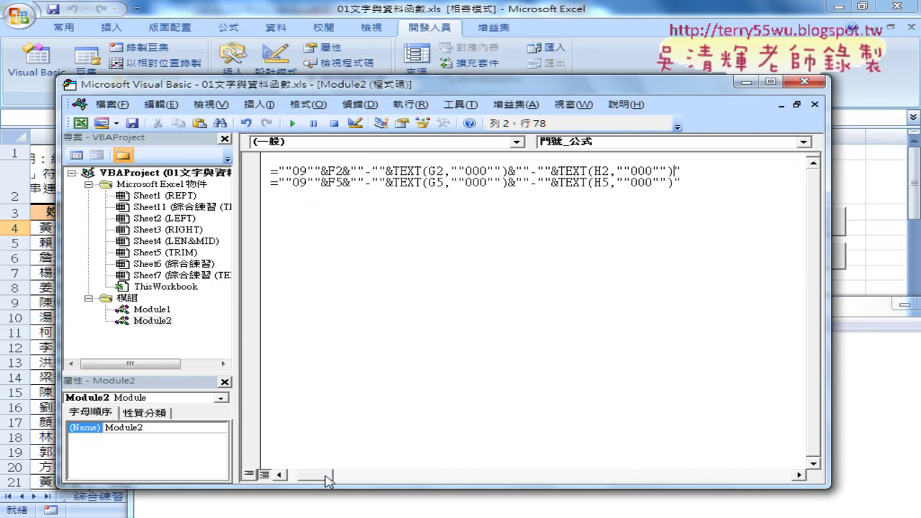
Select the row numbers of F2 and G2 in the pasted formula
left_click_drag(328, 480, 310, 481)
left_click_drag(487, 171, 496, 170)
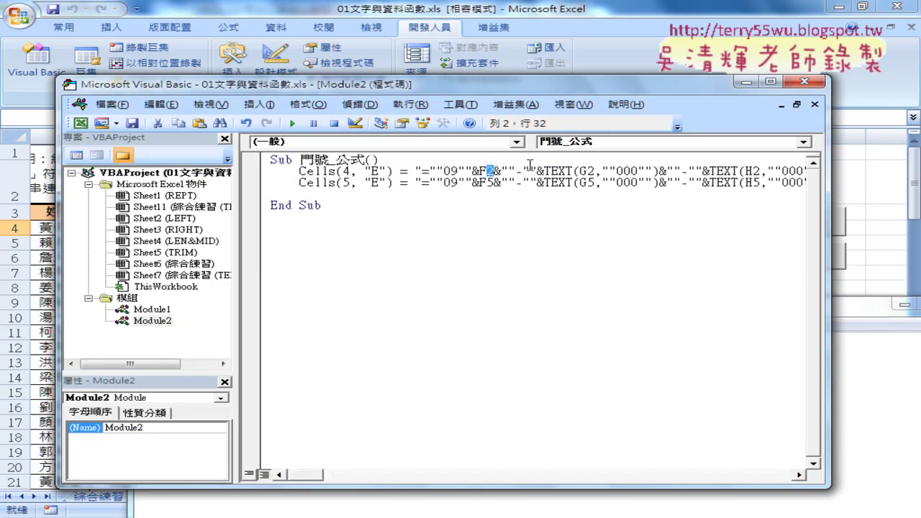
left_click_drag(587, 170, 597, 170)
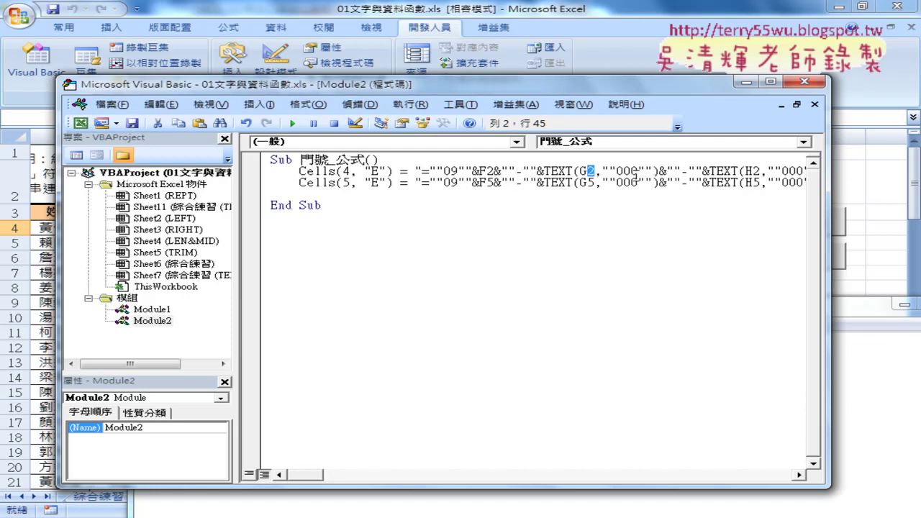